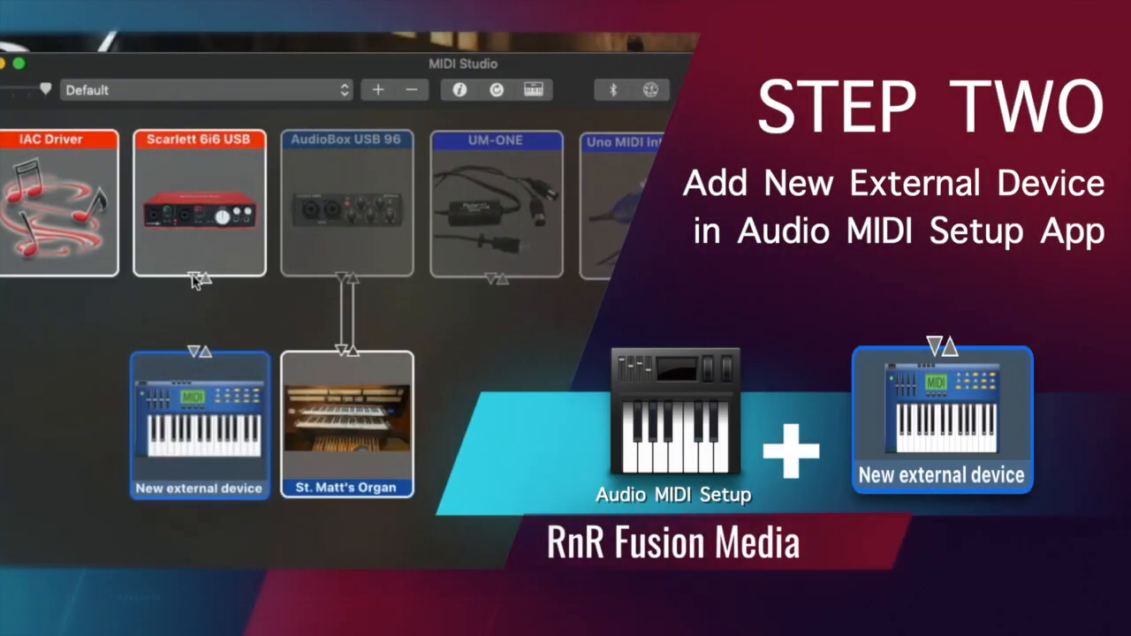
pyautogui.moveTo(196, 280); pyautogui.dragTo(194, 353)
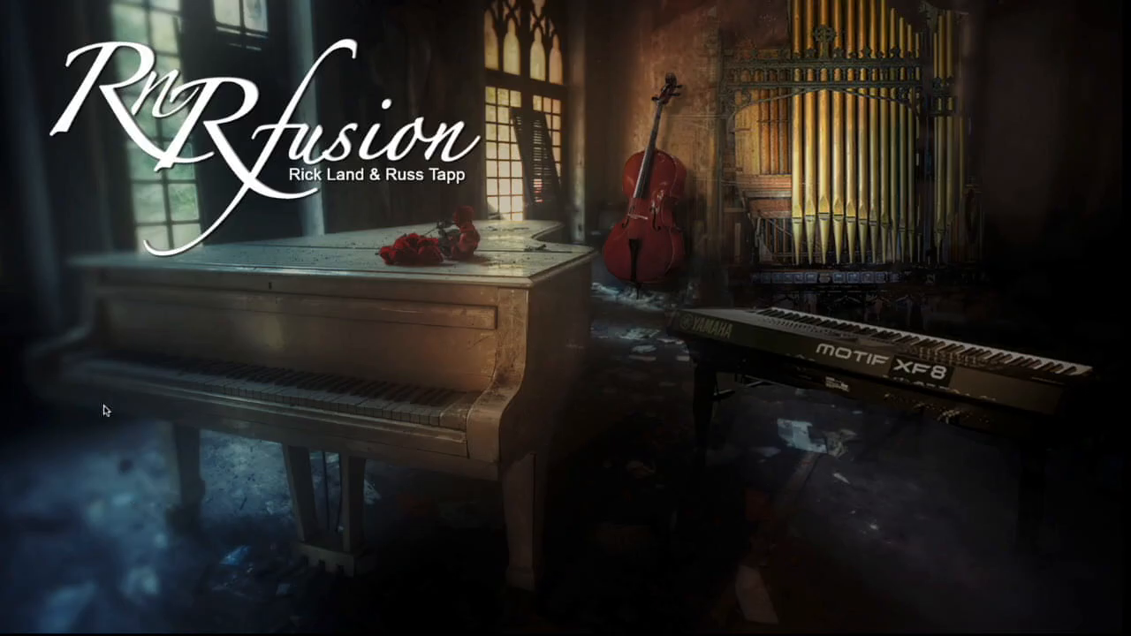
# - Switch to Finder and go to the Utilities folder
pyautogui.moveTo(36, 609)
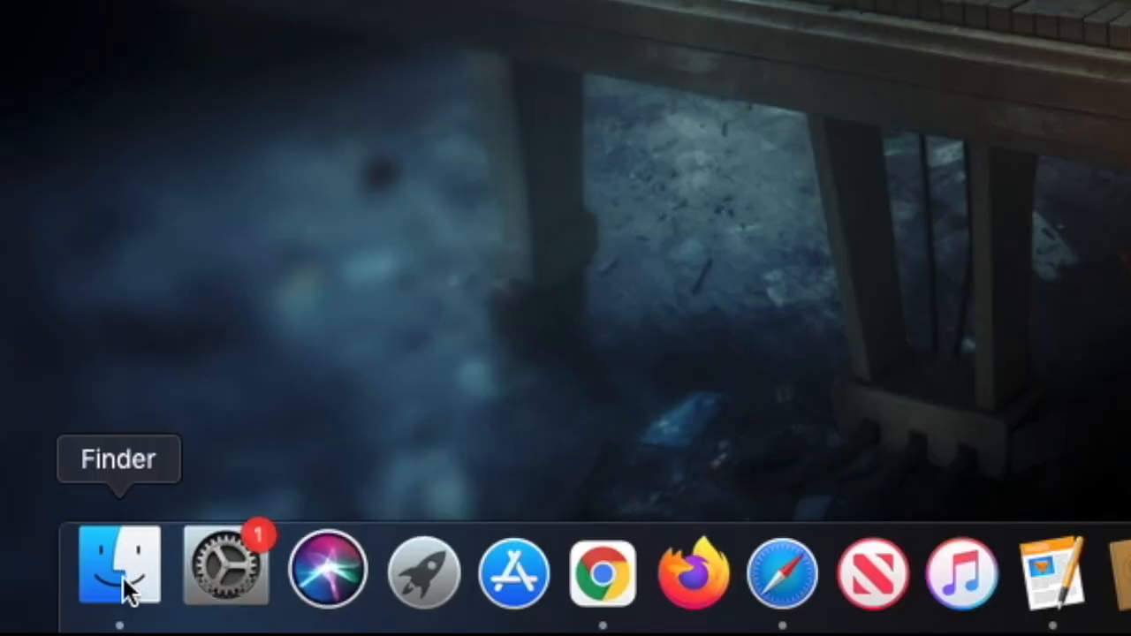
pyautogui.click(120, 573)
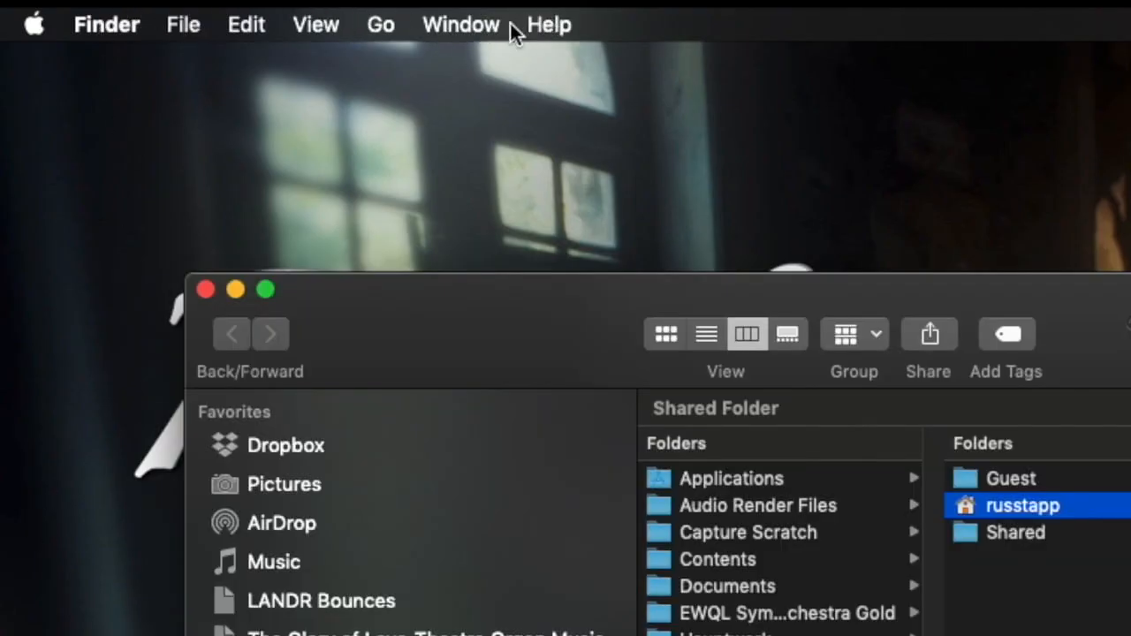
pyautogui.click(380, 34)
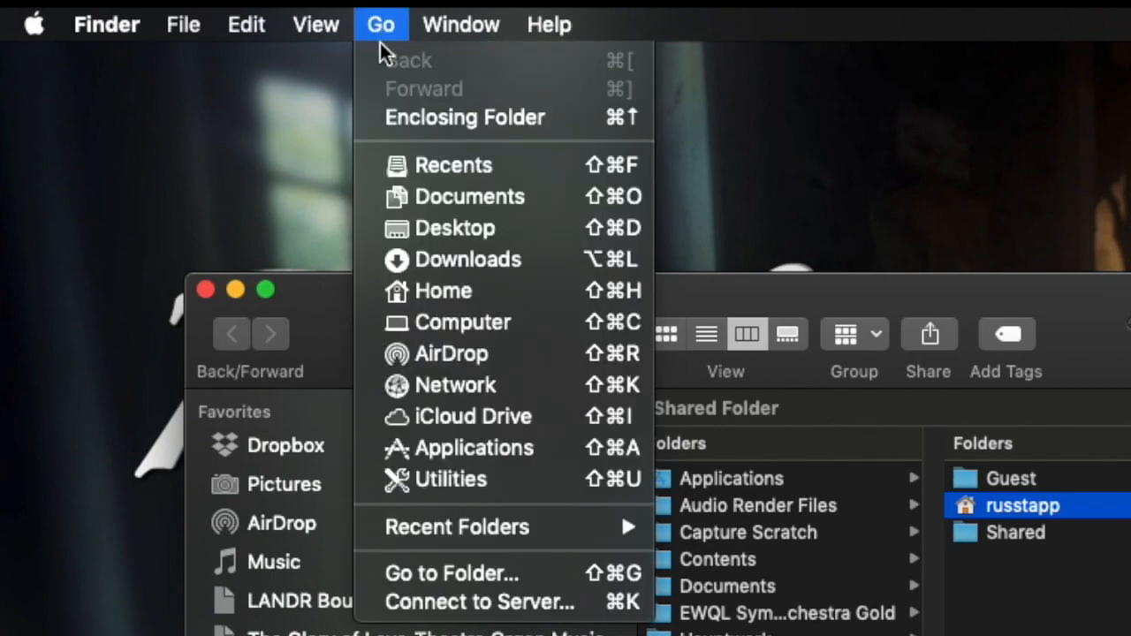
pyautogui.click(465, 477)
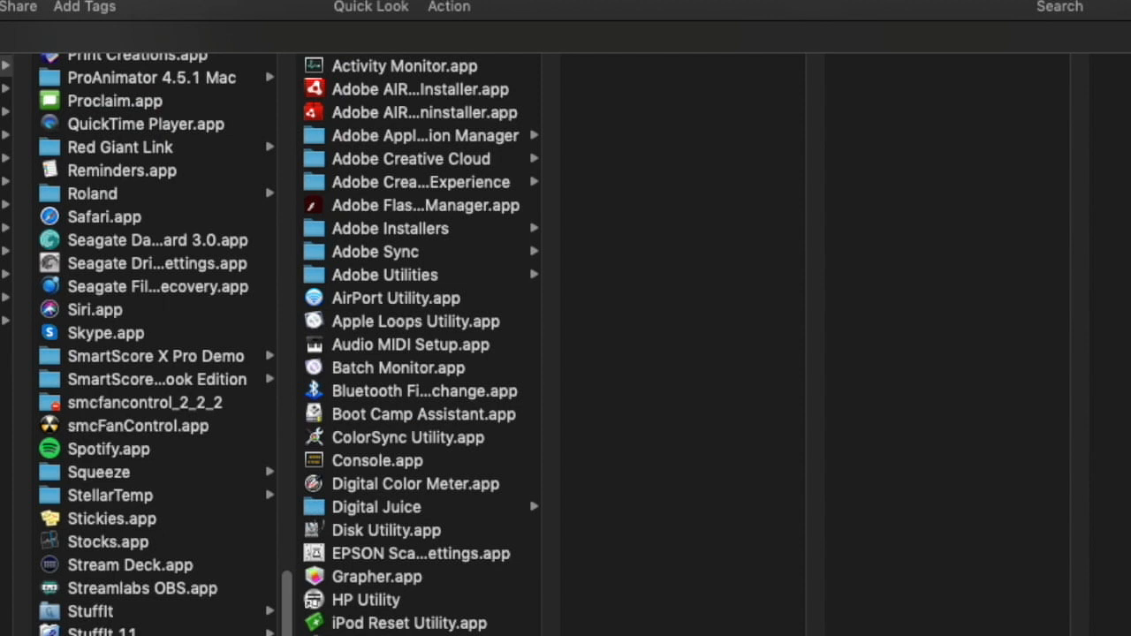
# - Launch Audio MIDI Setup from the Utilities folder and close the Finder window
pyautogui.scroll(-5, 147, 558)
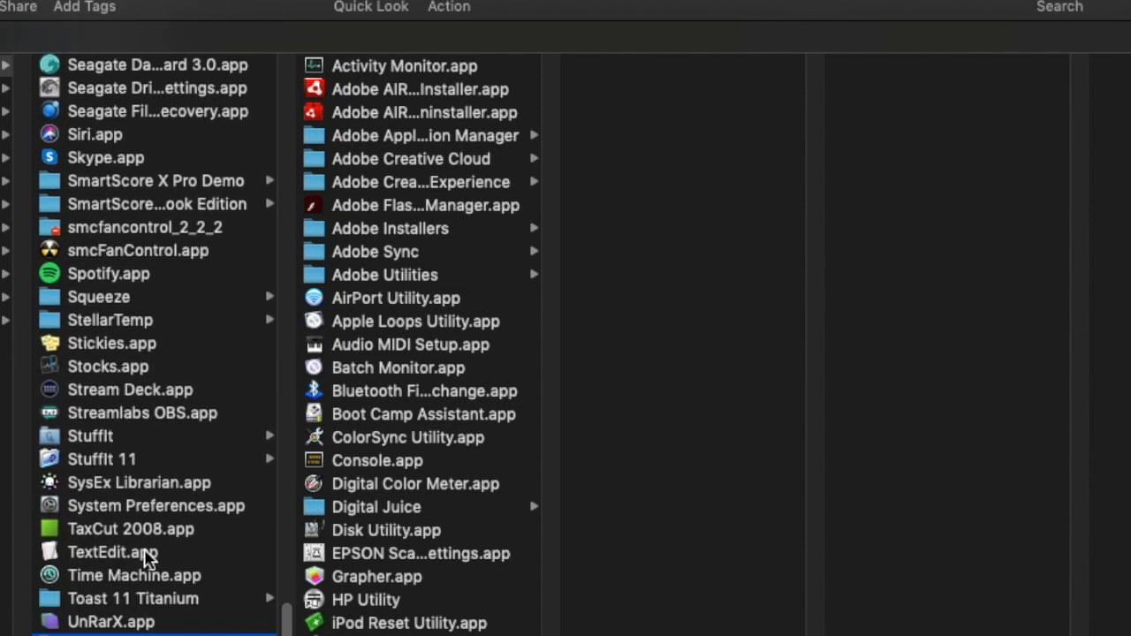
pyautogui.scroll(-3, 146, 557)
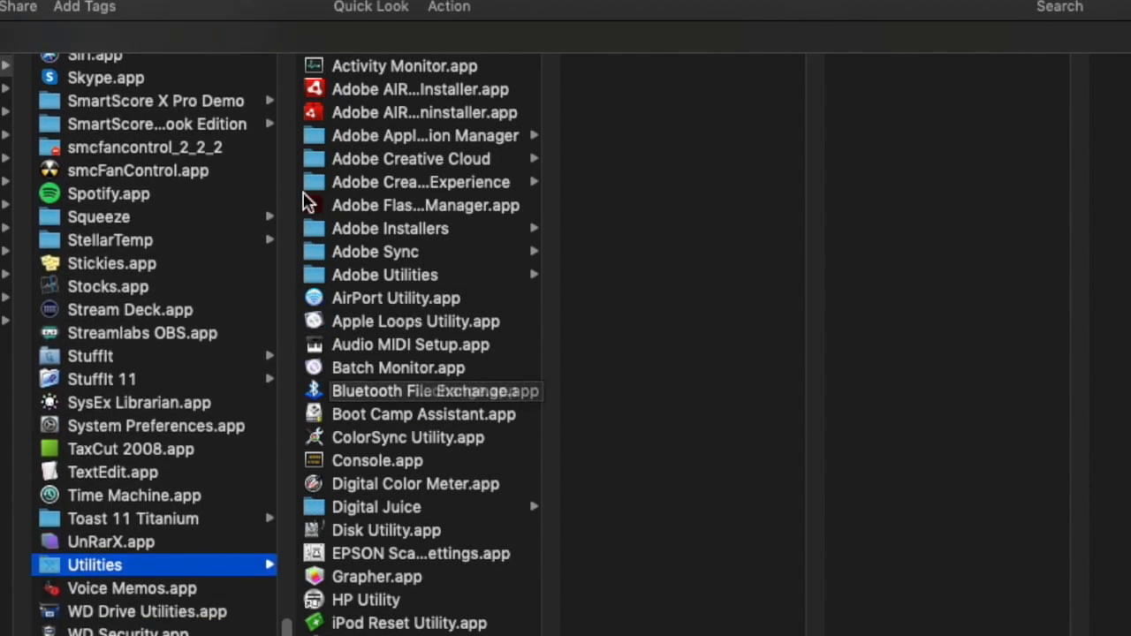
pyautogui.click(316, 351)
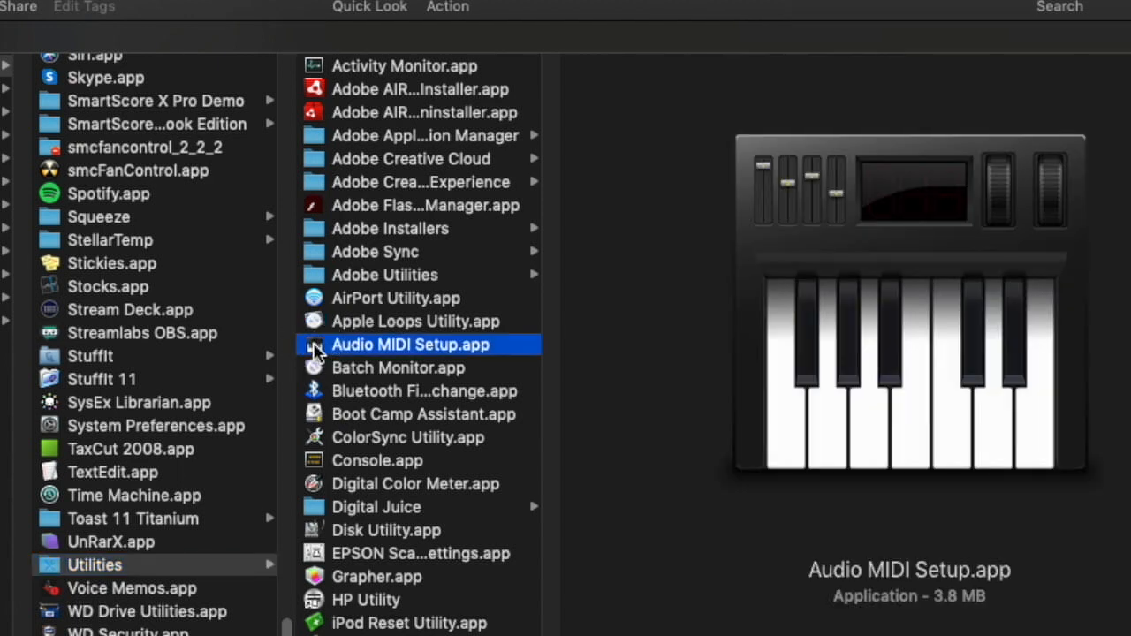
pyautogui.doubleClick(316, 351)
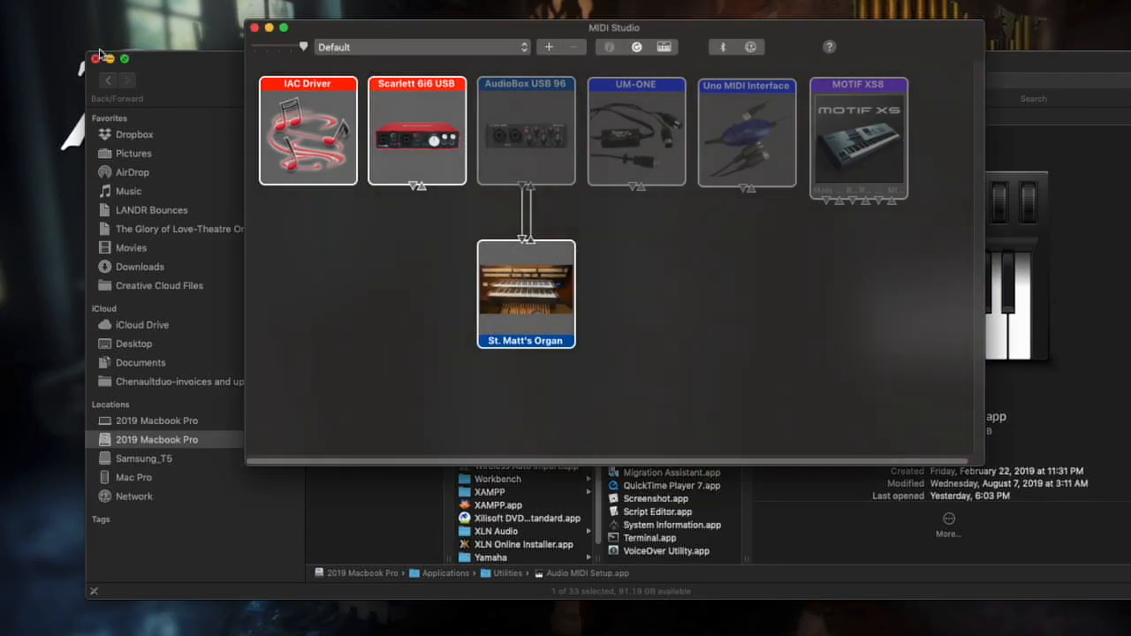
pyautogui.click(94, 60)
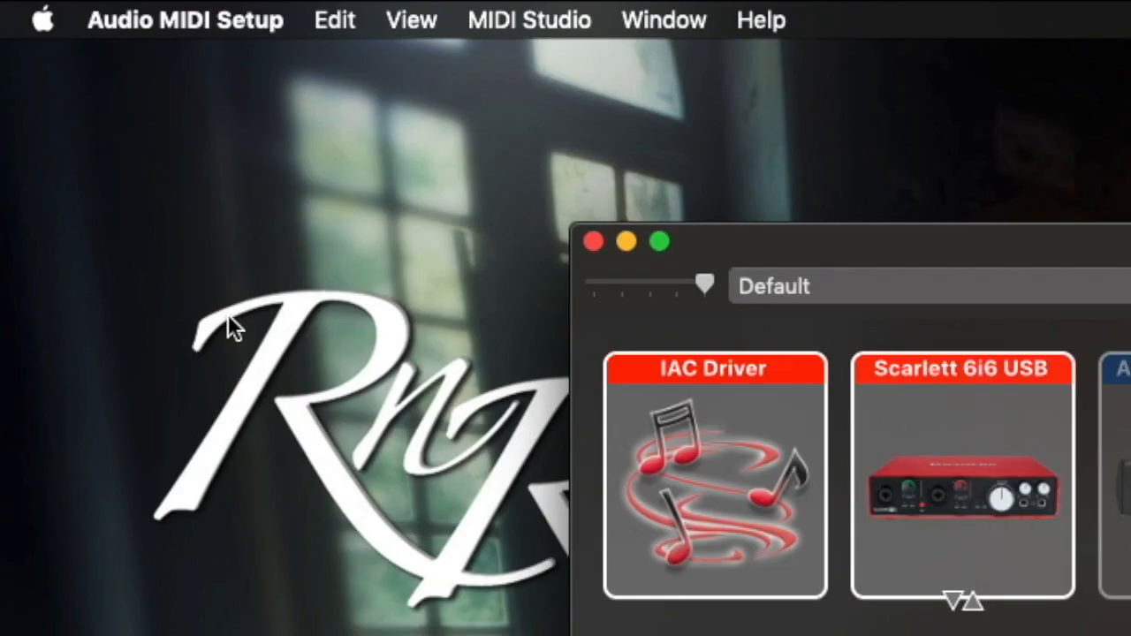
# - Check in the General preferences which windows open at launch, and look at the available window commands
pyautogui.click(174, 21)
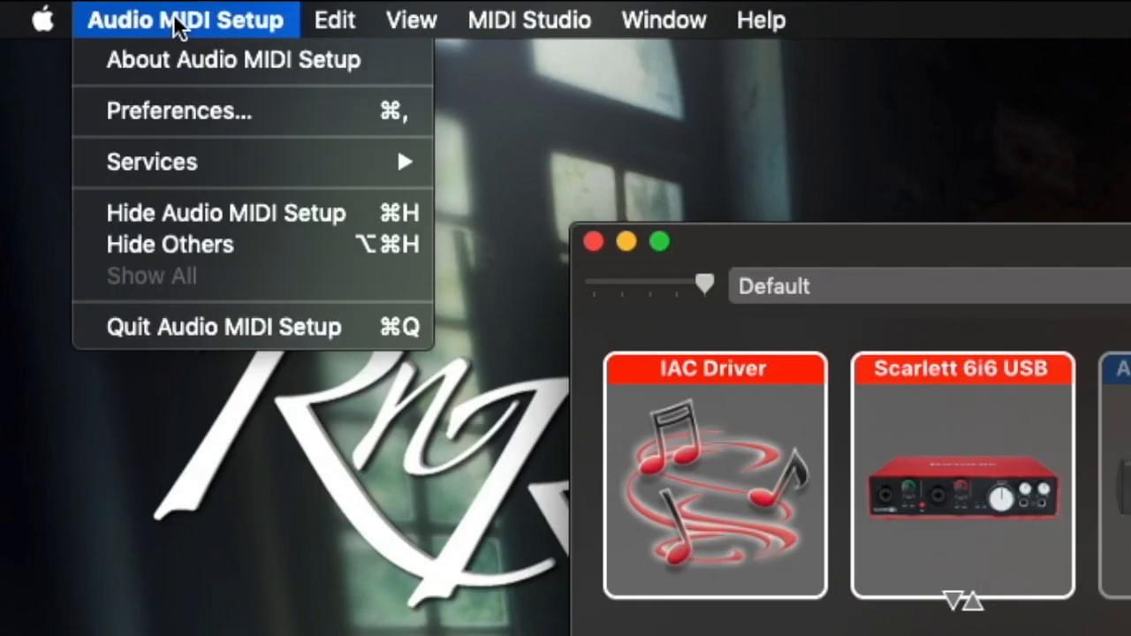
pyautogui.click(192, 117)
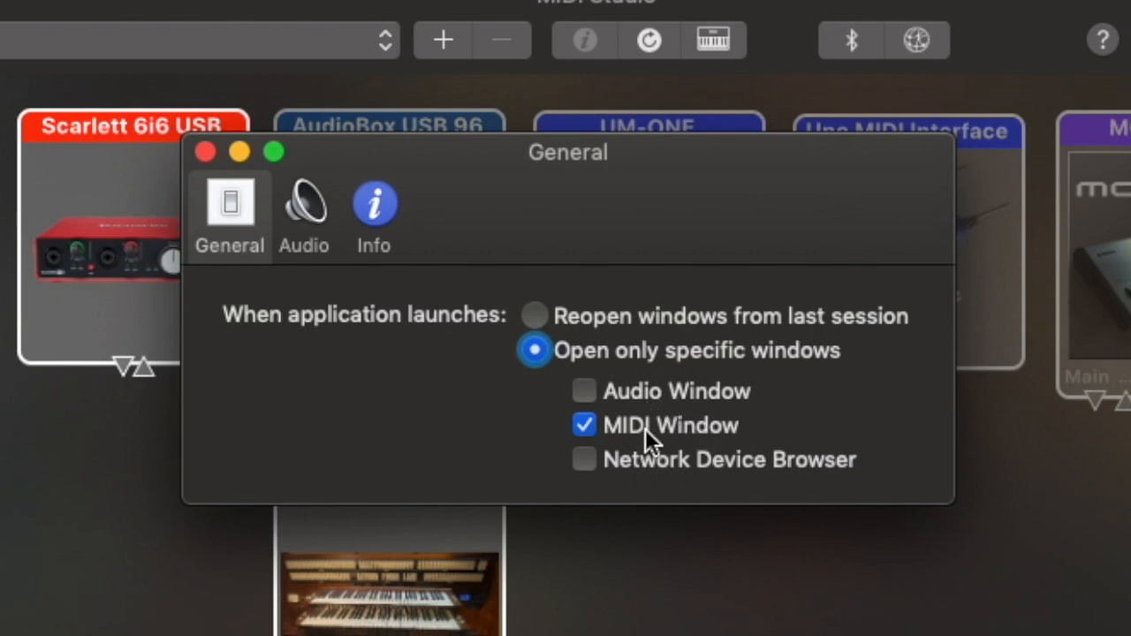
pyautogui.click(205, 153)
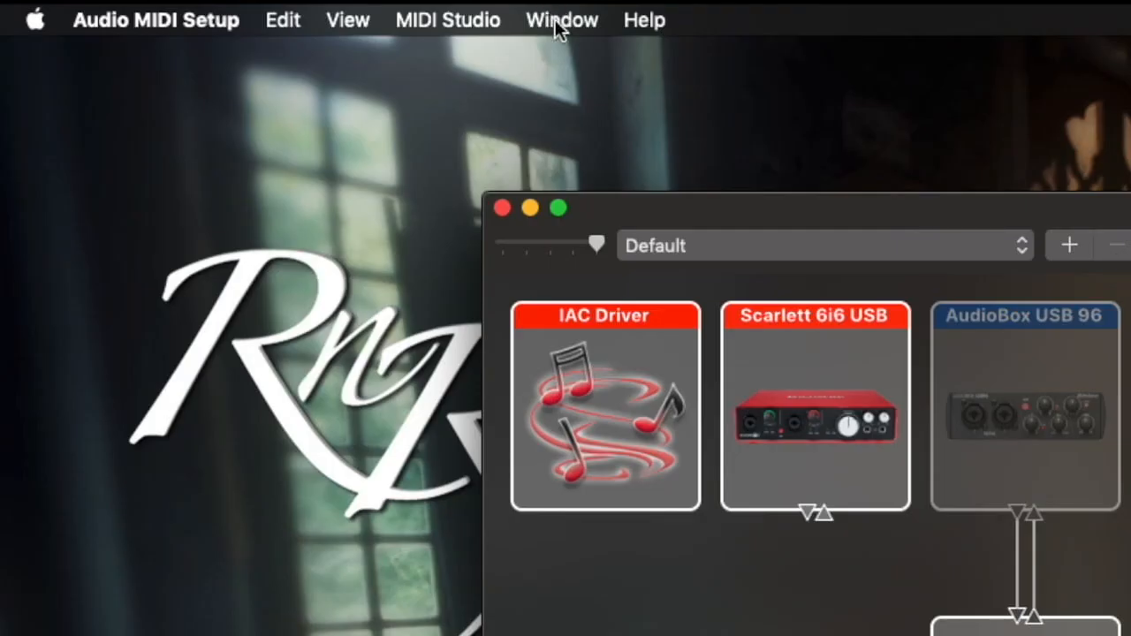
pyautogui.click(555, 19)
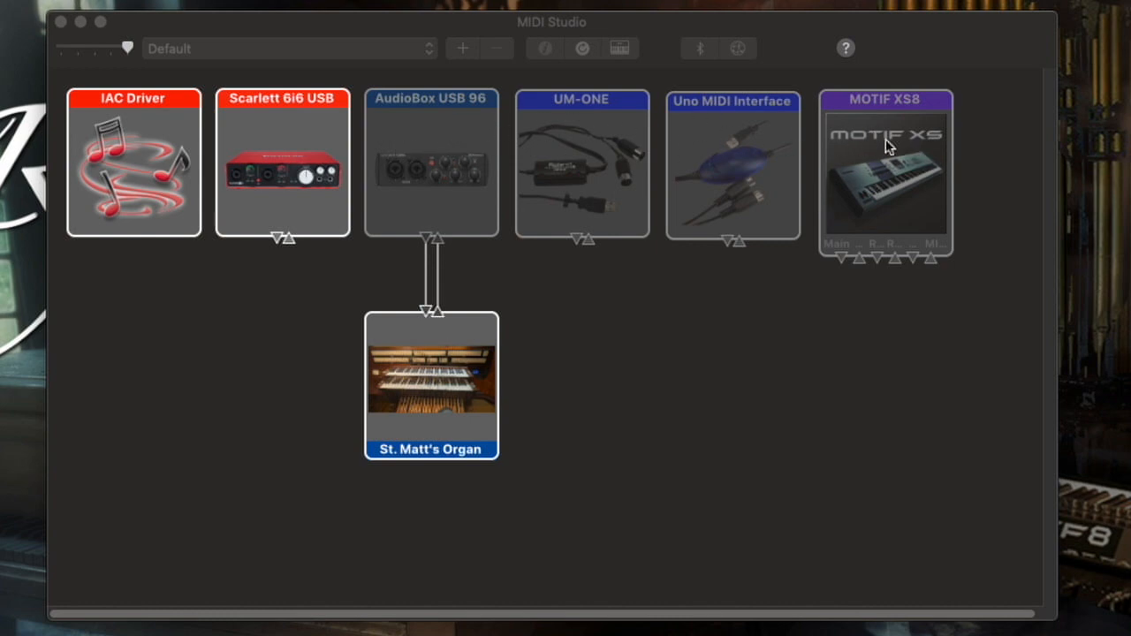
# - Examine the Scarlett 6i6 USB interface, the AudioBox USB 96 and the St. Matt's Organ device connected to it
pyautogui.click(295, 141)
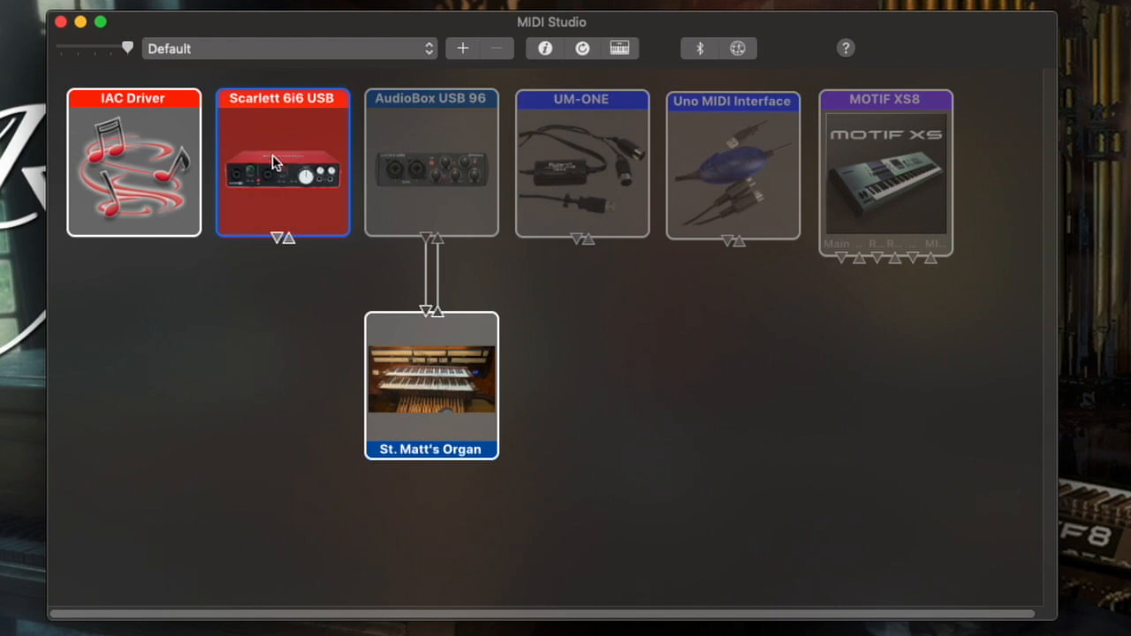
pyautogui.click(413, 351)
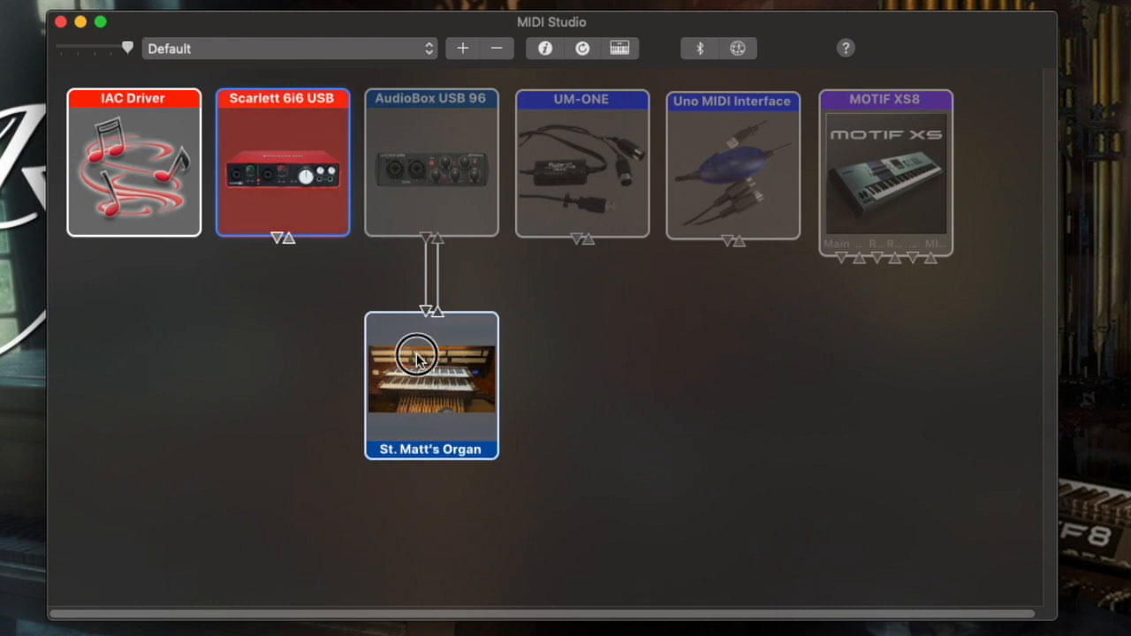
pyautogui.click(419, 171)
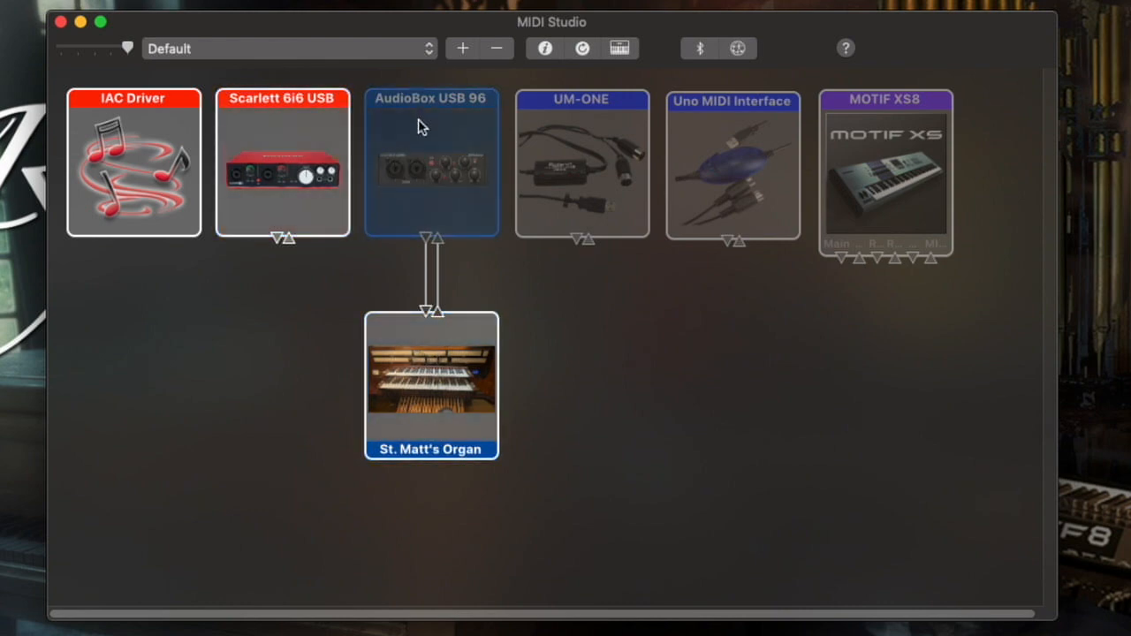
pyautogui.click(412, 369)
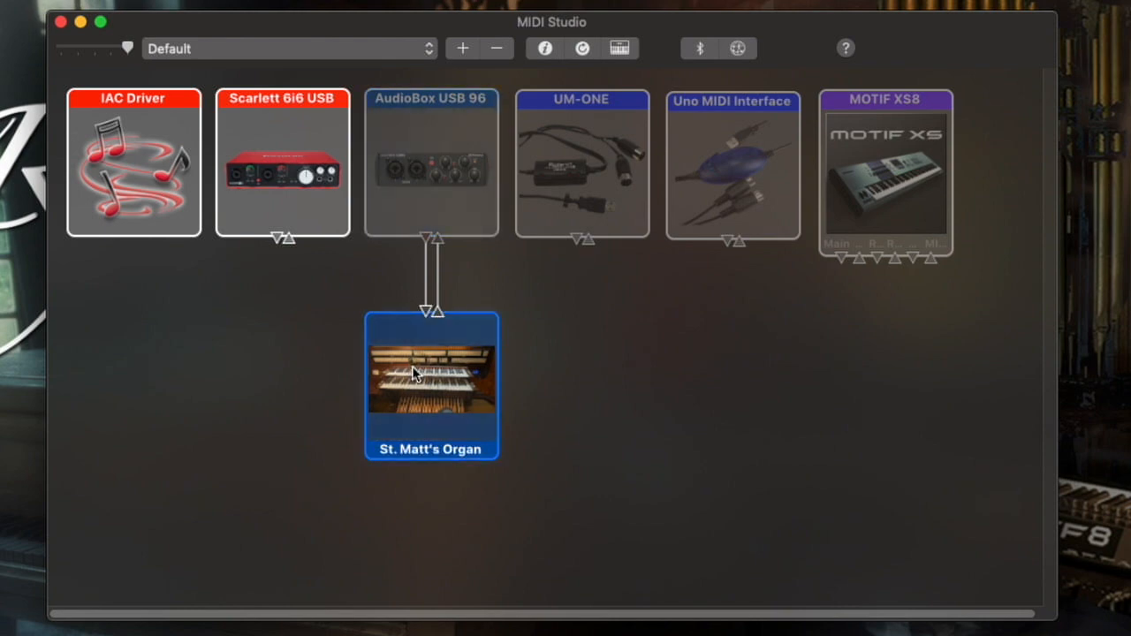
pyautogui.click(279, 363)
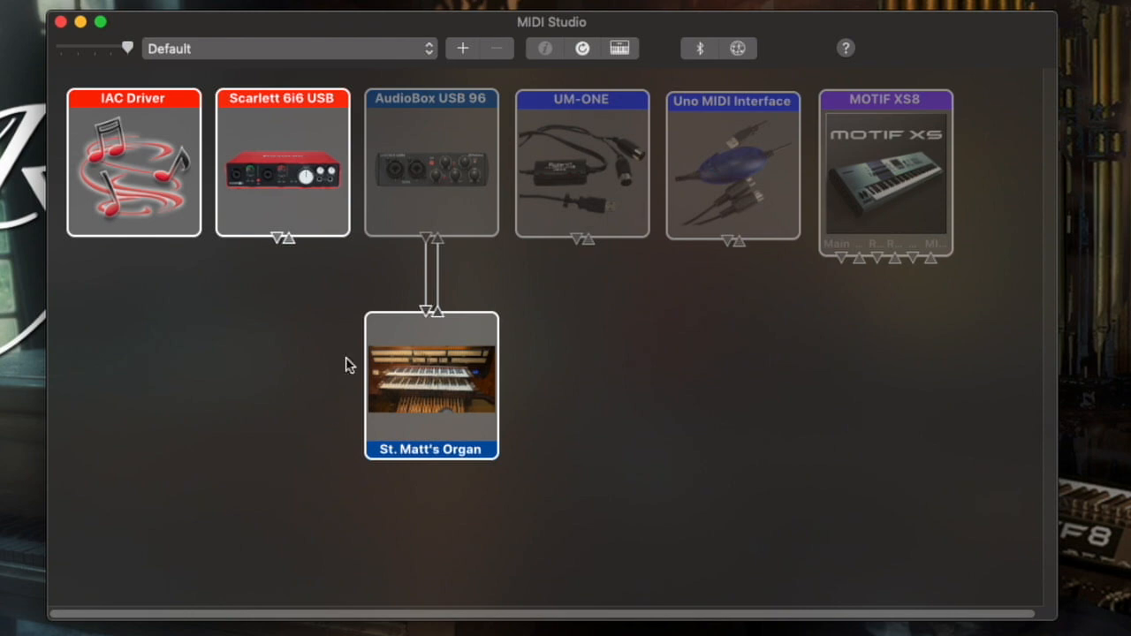
pyautogui.click(301, 172)
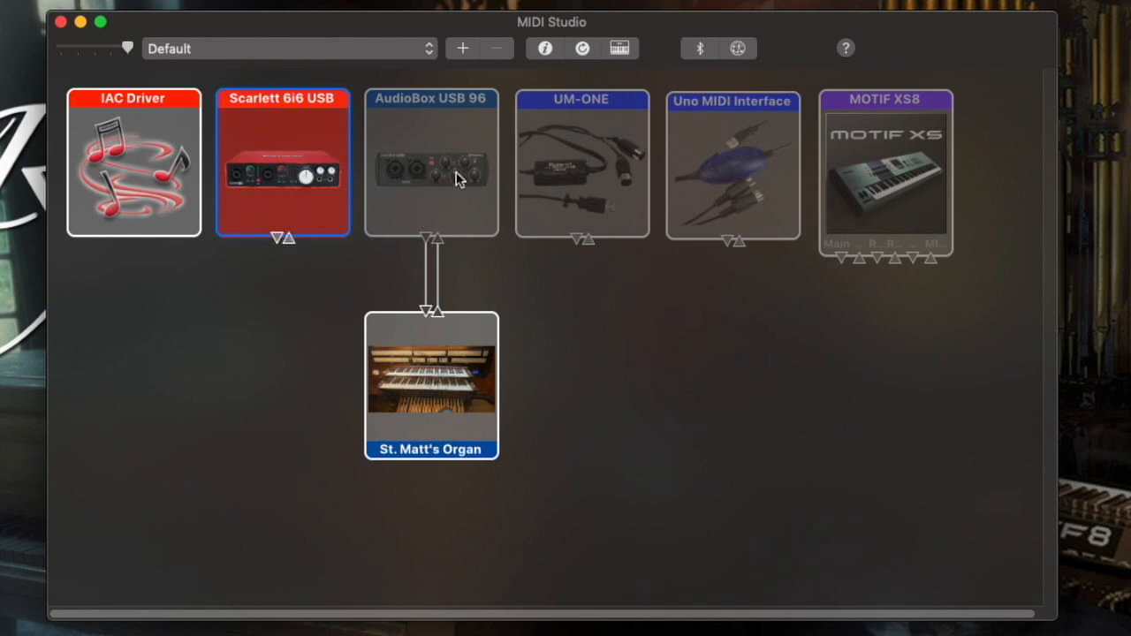
# - Add a new external device and place it directly beneath the Scarlett 6i6 USB
pyautogui.click(462, 50)
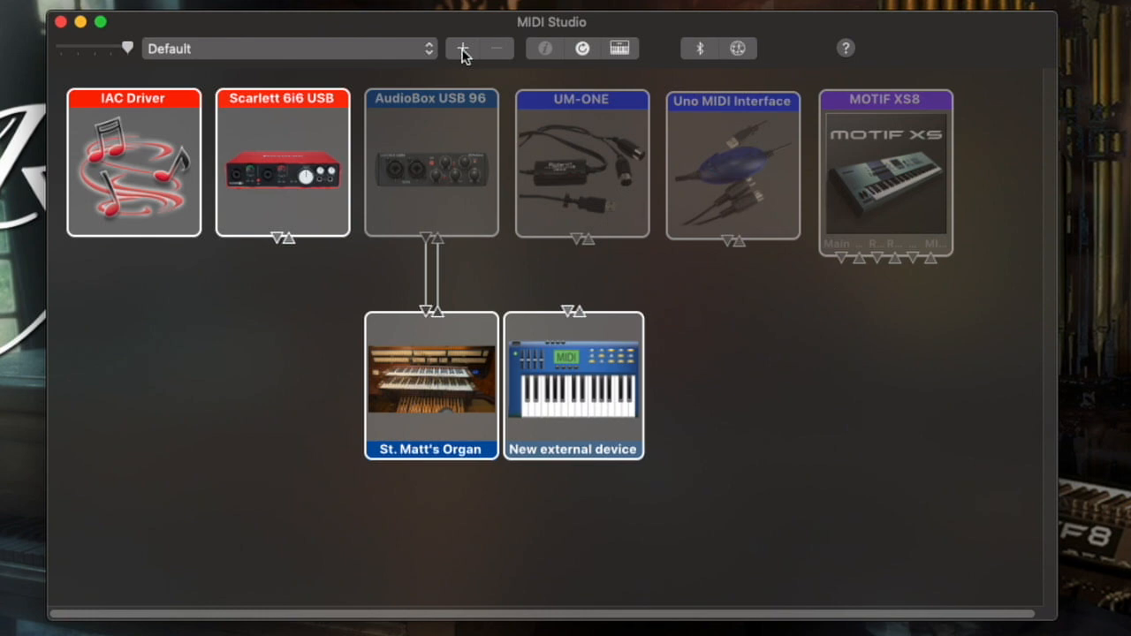
pyautogui.moveTo(591, 334); pyautogui.dragTo(273, 355)
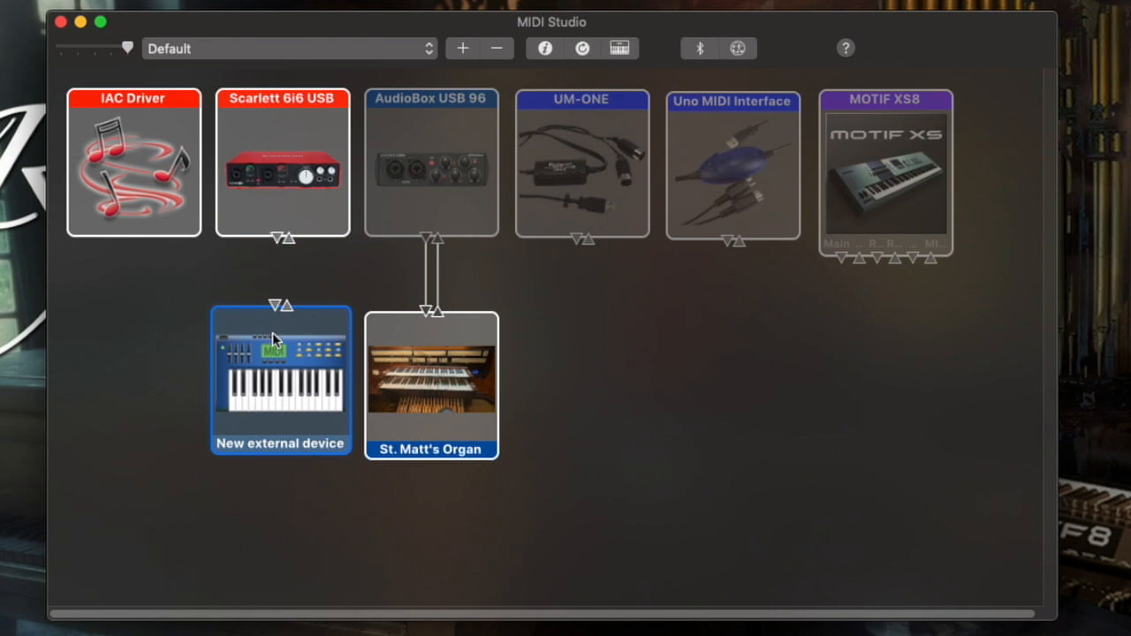
# - Connect both MIDI ports of the Scarlett 6i6 USB to the new external device and align it with St. Matt's Organ
pyautogui.click(278, 242)
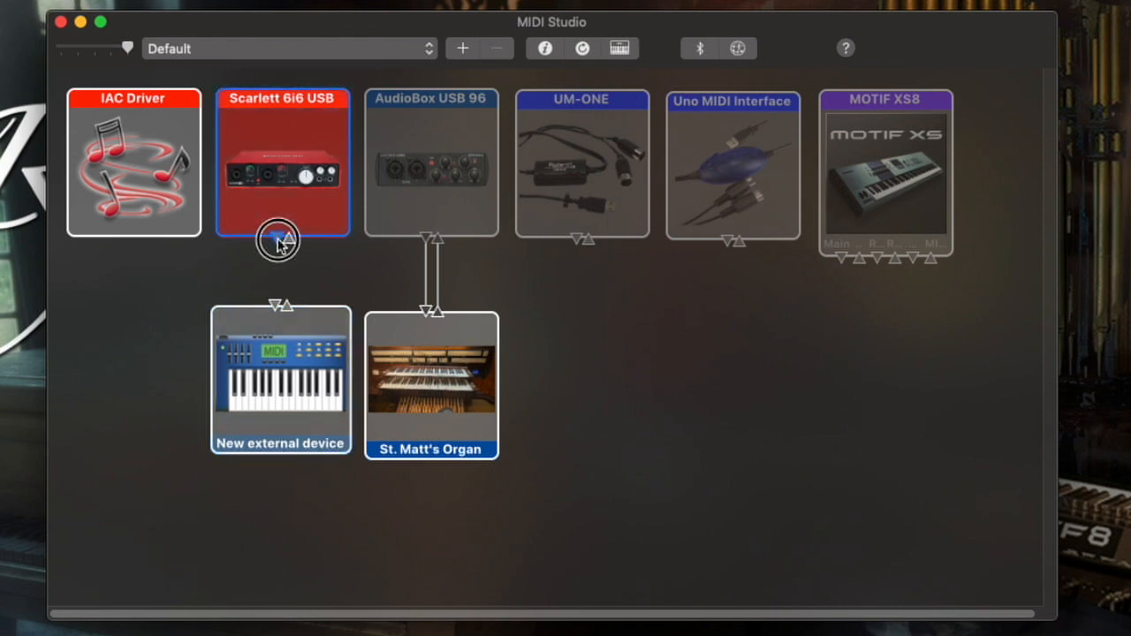
pyautogui.moveTo(278, 243); pyautogui.dragTo(274, 305)
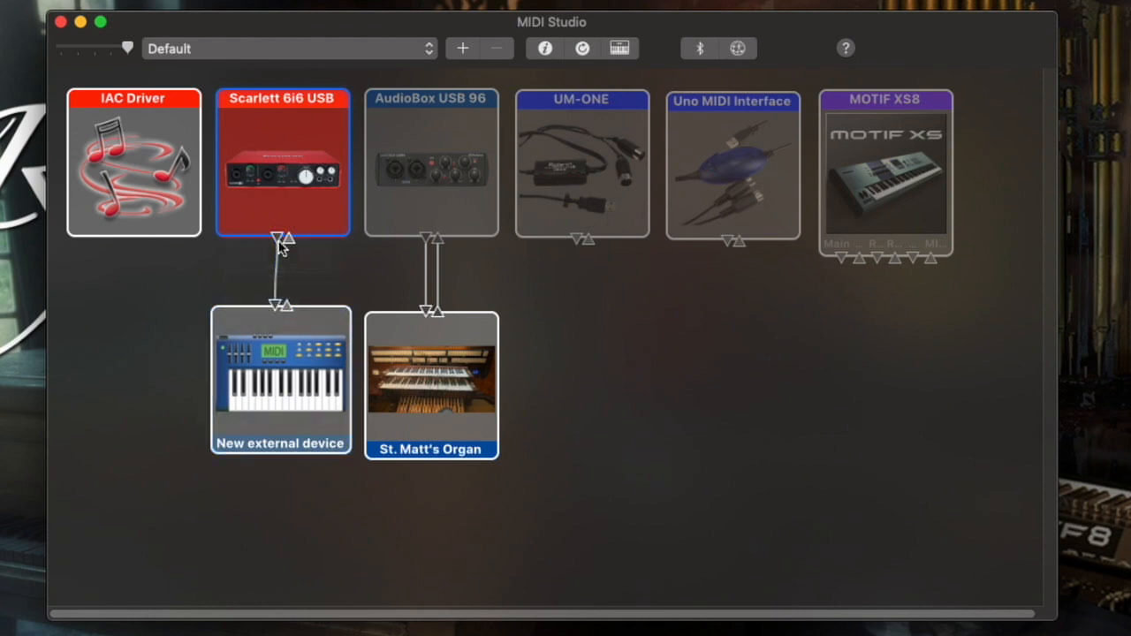
pyautogui.moveTo(288, 245); pyautogui.dragTo(287, 306)
pyautogui.moveTo(292, 378); pyautogui.dragTo(292, 398)
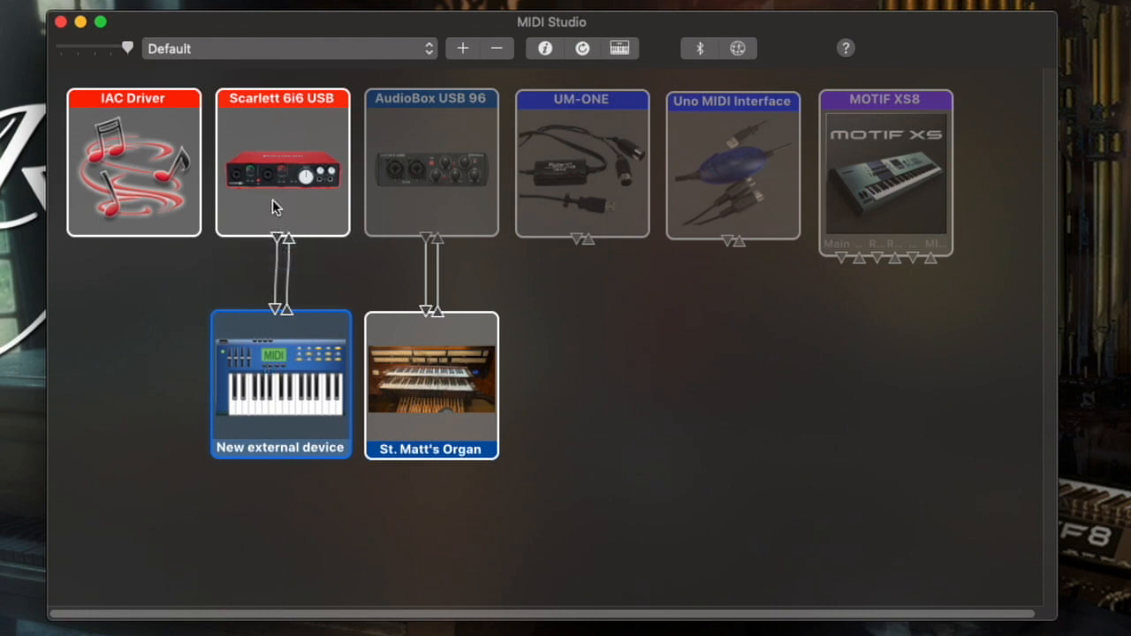
# - Compare the other MIDI interfaces and St. Matt's Organ with the Scarlett 6i6 USB and its newly connected external device
pyautogui.click(421, 164)
pyautogui.click(564, 168)
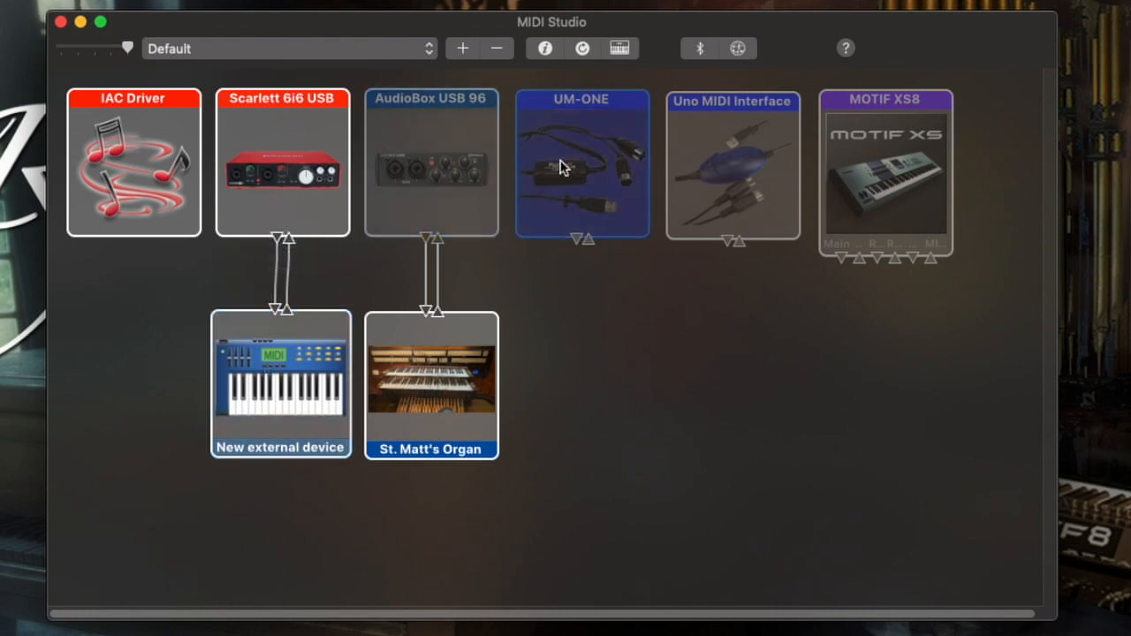
pyautogui.click(706, 183)
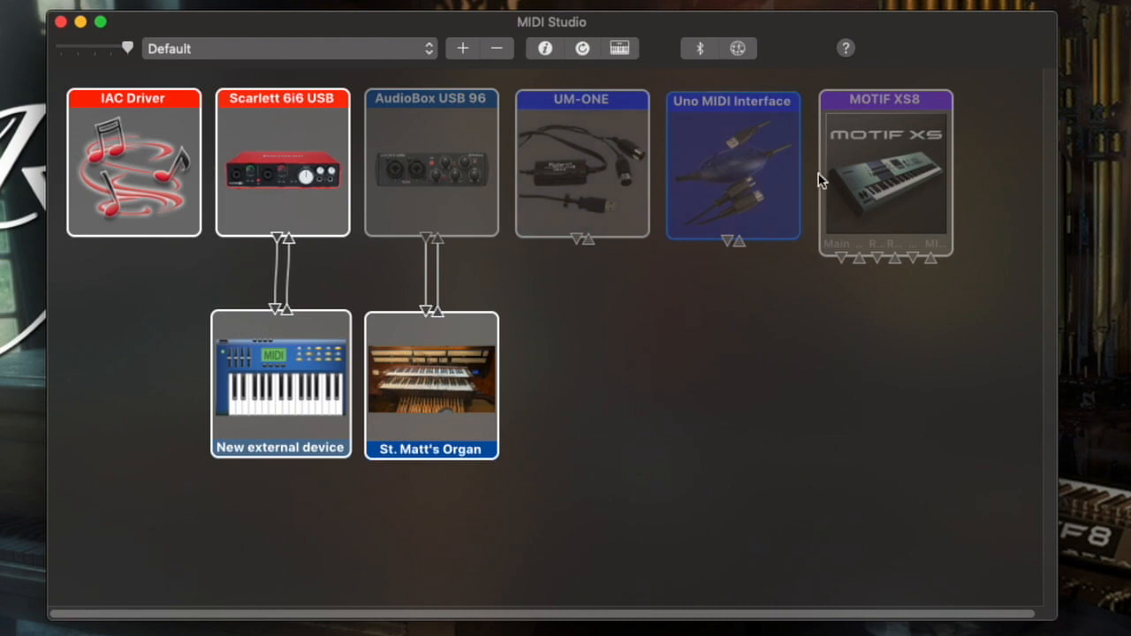
pyautogui.click(423, 393)
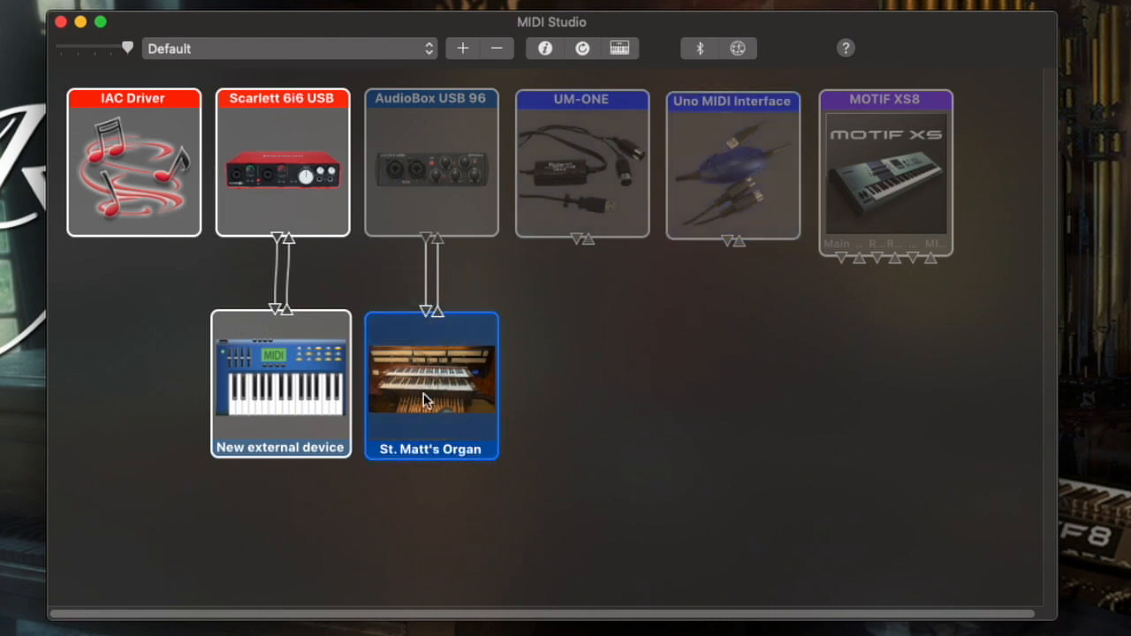
pyautogui.click(287, 179)
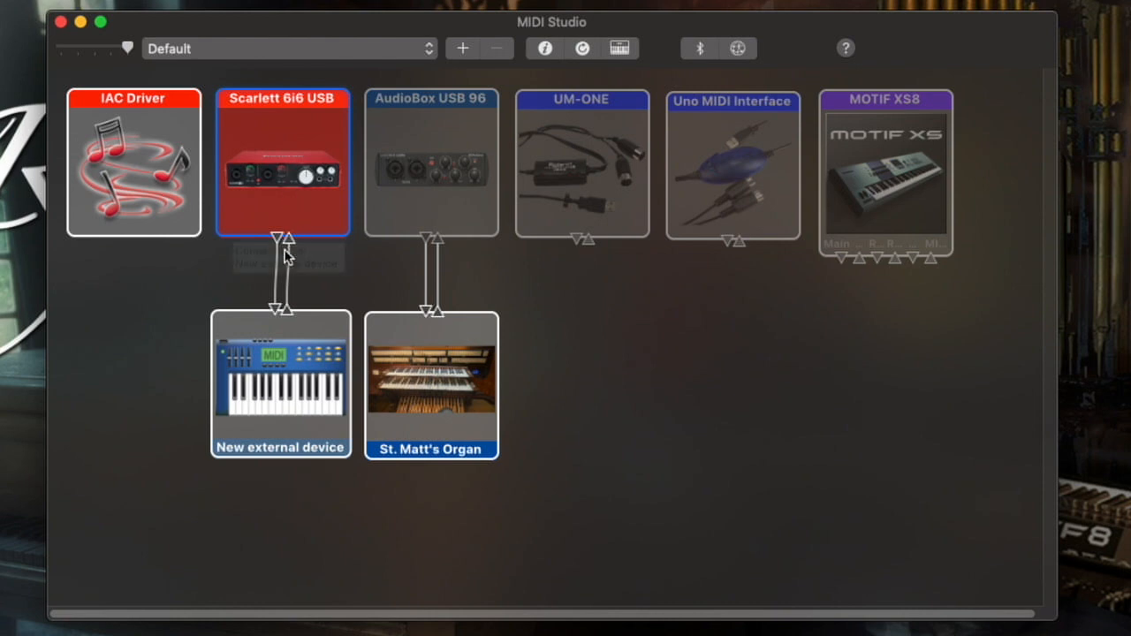
pyautogui.click(270, 362)
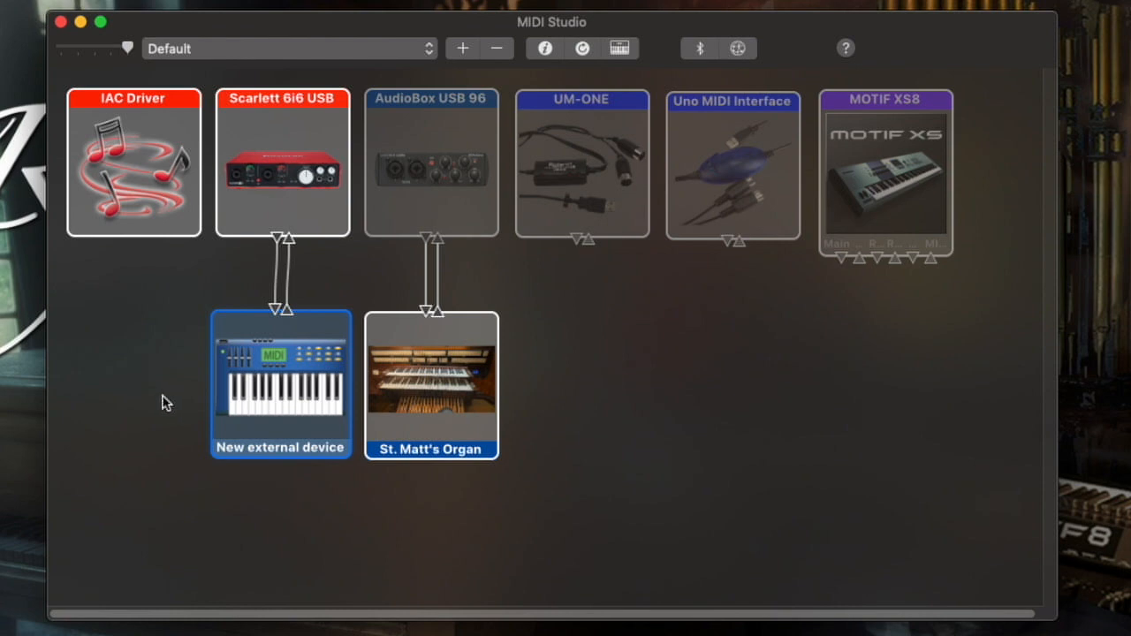
# - Open the new external device's properties and enter Organ as the device name
pyautogui.doubleClick(297, 369)
pyautogui.moveTo(40, 2); pyautogui.dragTo(741, 82)
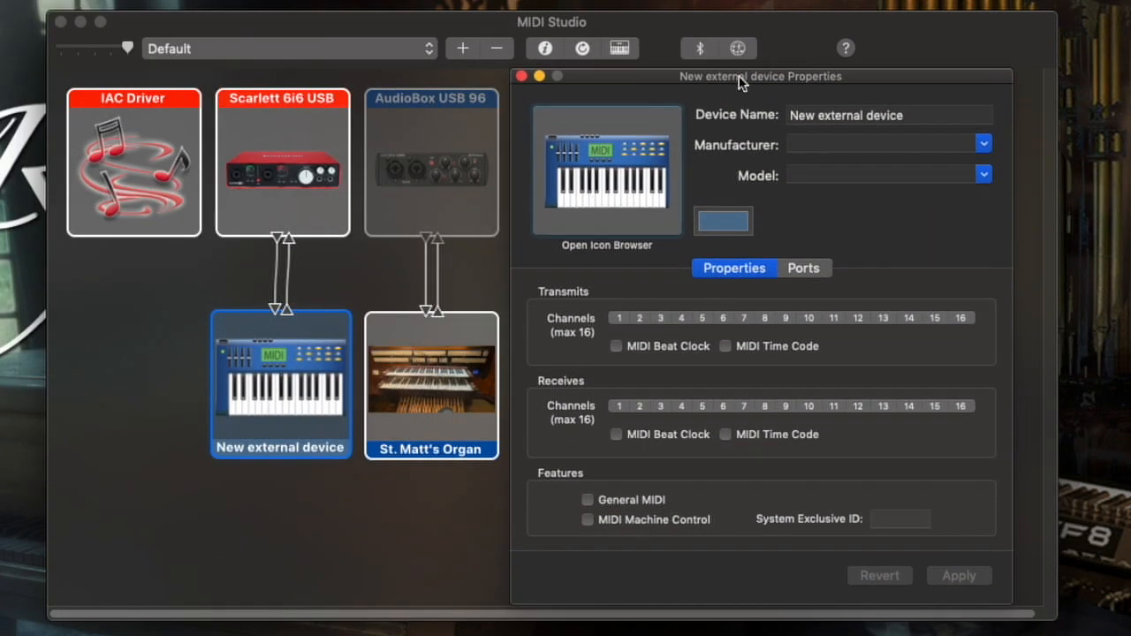
pyautogui.click(907, 115)
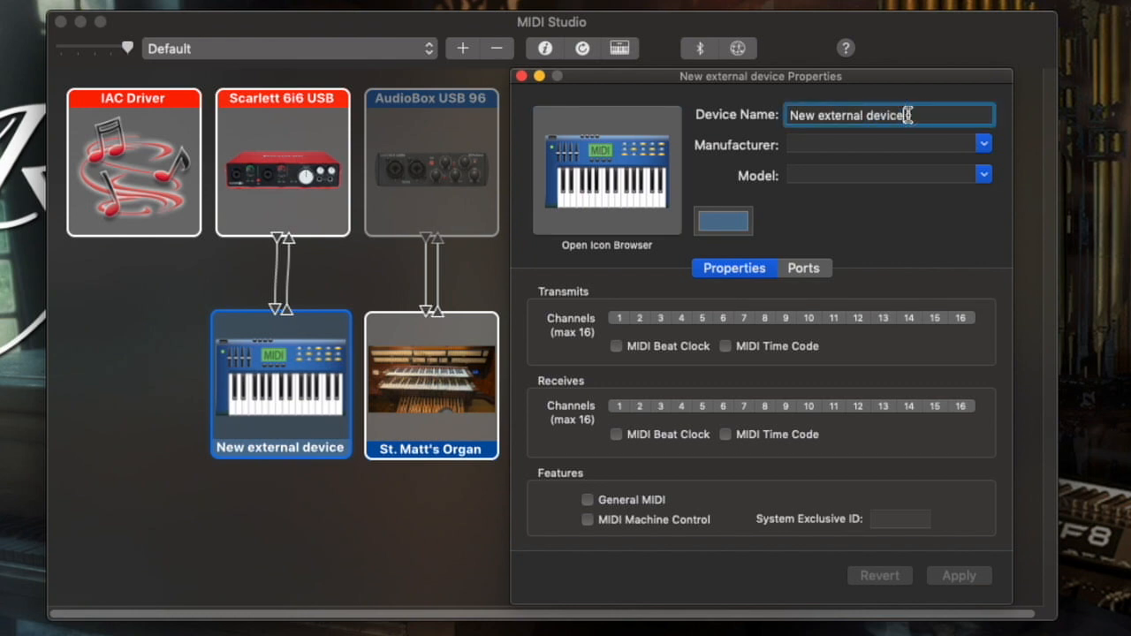
pyautogui.press('BackSpace')
pyautogui.press('BackSpace')
pyautogui.press('BackSpace')
pyautogui.press('BackSpace')
pyautogui.press('BackSpace')
pyautogui.press('BackSpace')
pyautogui.press('BackSpace')
pyautogui.press('BackSpace')
pyautogui.press('BackSpace')
pyautogui.press('BackSpace')
pyautogui.press('BackSpace')
pyautogui.press('BackSpace')
pyautogui.press('BackSpace')
pyautogui.press('BackSpace')
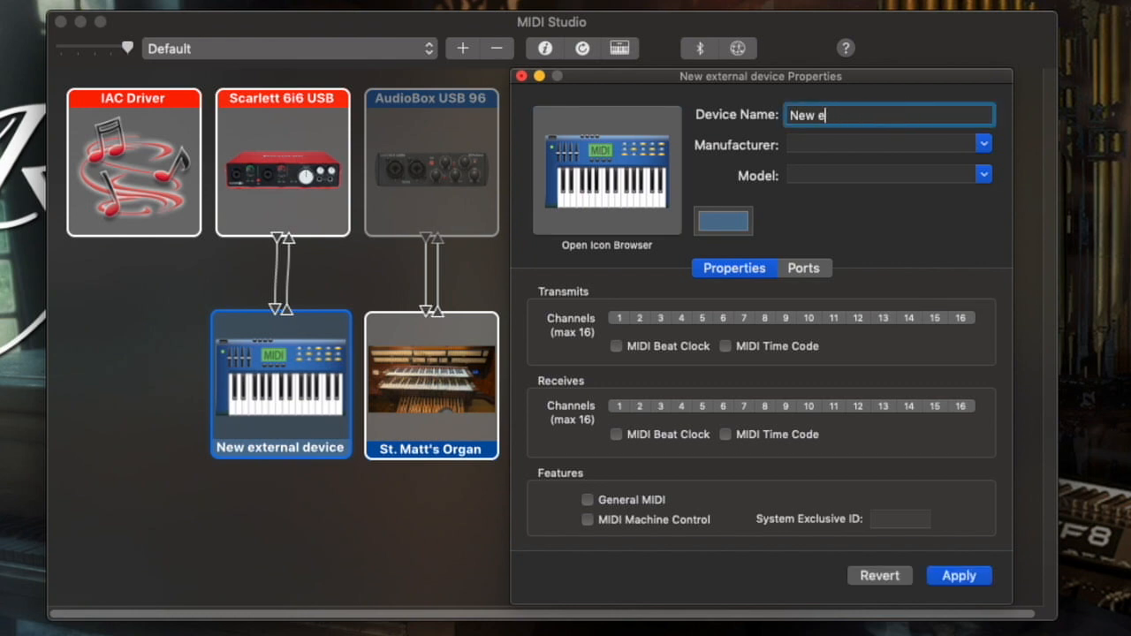
pyautogui.press('BackSpace')
pyautogui.press('BackSpace')
pyautogui.press('BackSpace')
pyautogui.press('BackSpace')
pyautogui.press('BackSpace')
pyautogui.write('Organ')
pyautogui.click(905, 144)
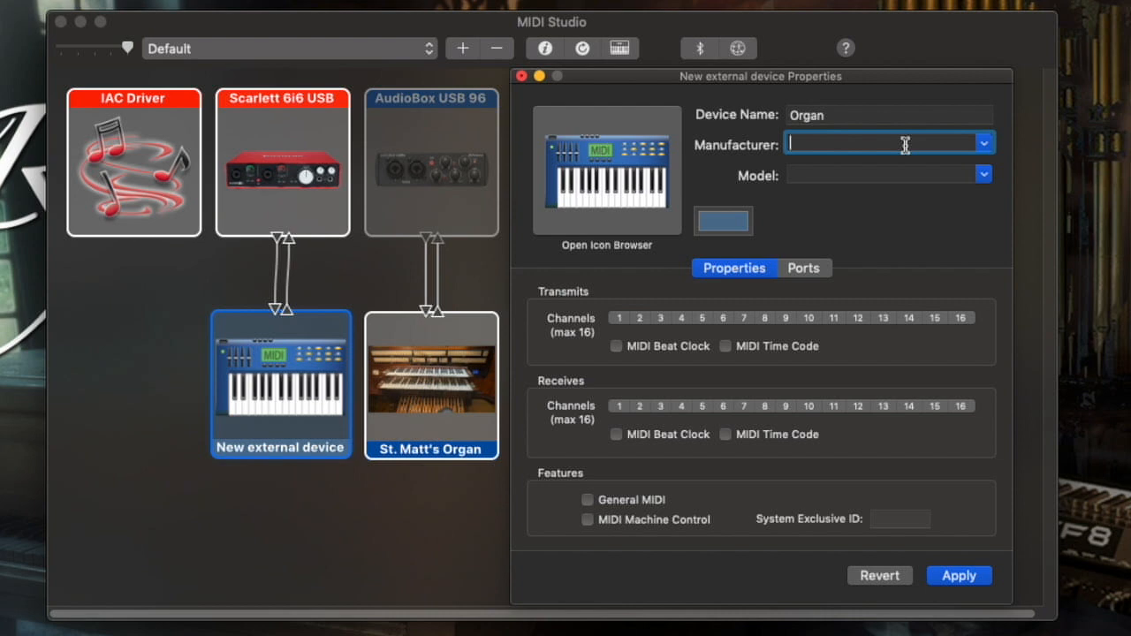
# - Reopen the new external device's properties and set the manufacturer to Walker Technical and the model to Moller 1955
pyautogui.click(430, 403)
pyautogui.click(430, 397)
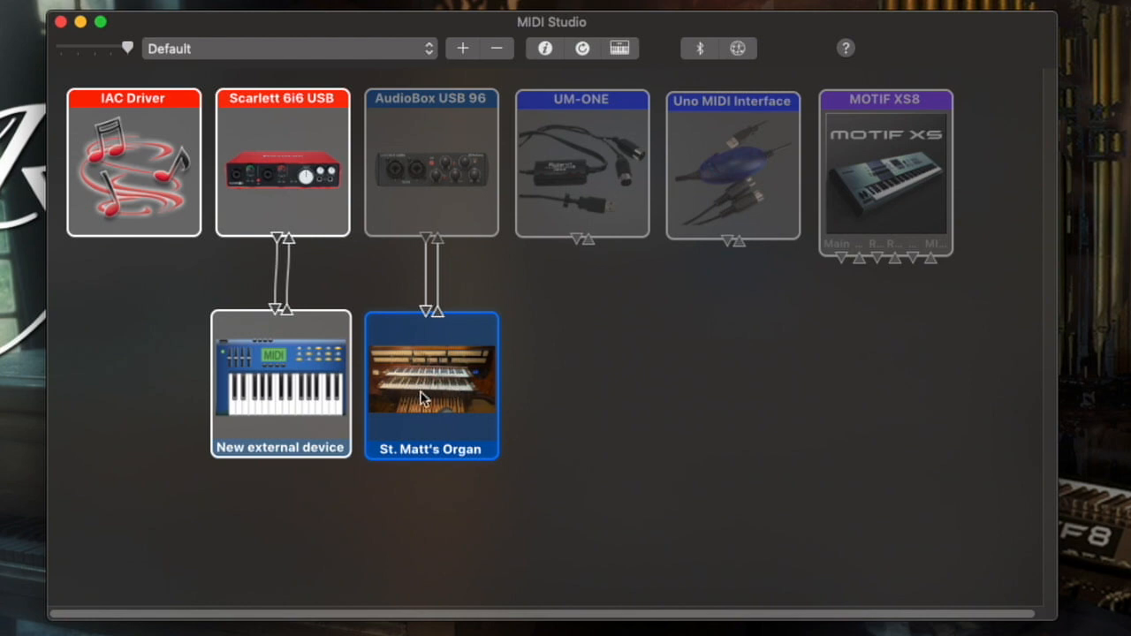
pyautogui.click(283, 386)
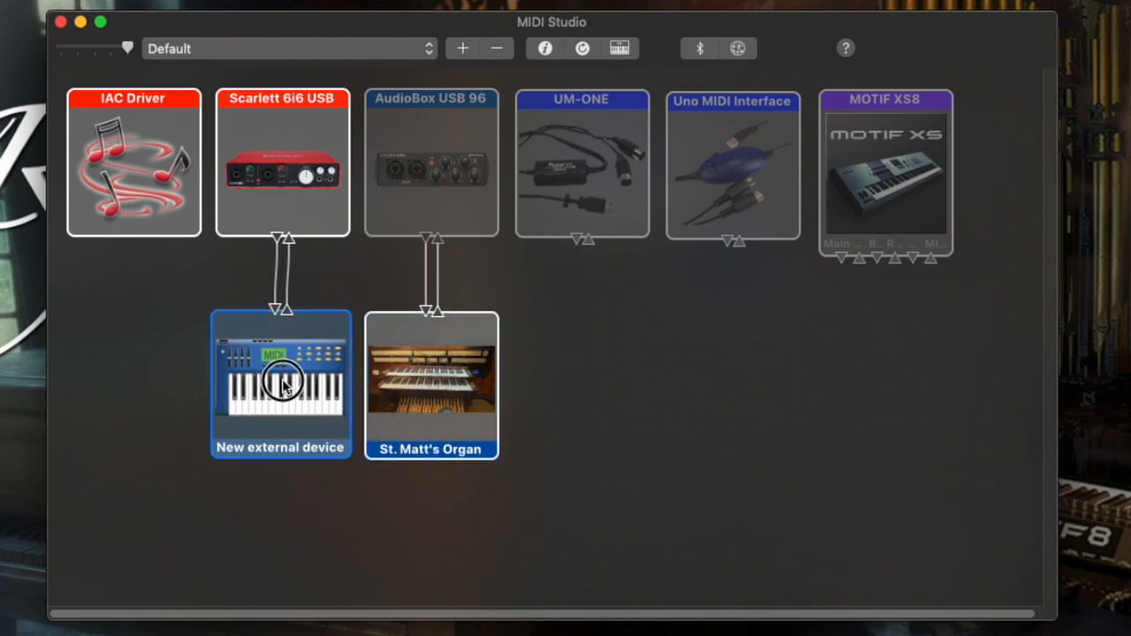
pyautogui.doubleClick(283, 386)
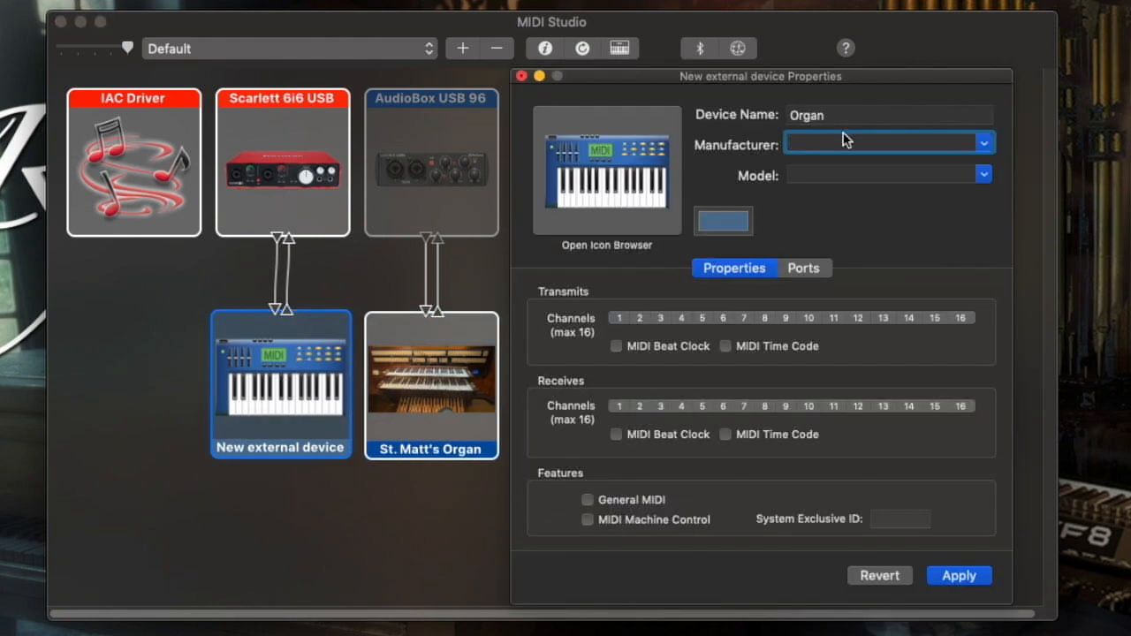
pyautogui.write('Walker Technical')
pyautogui.press('Tab')
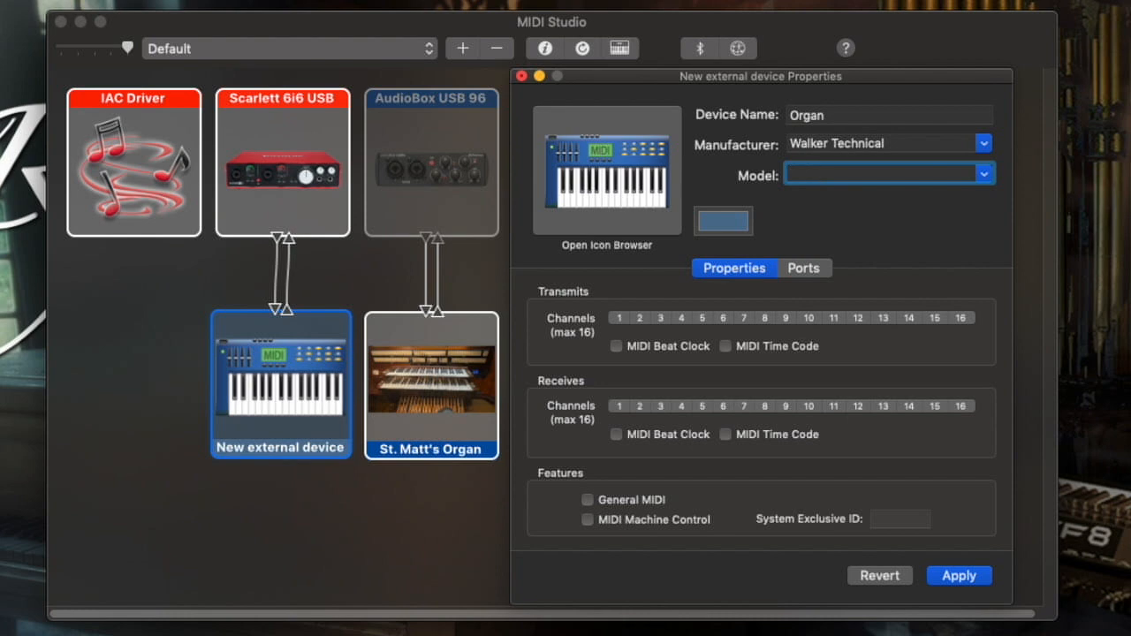
pyautogui.write('Moller 1955')
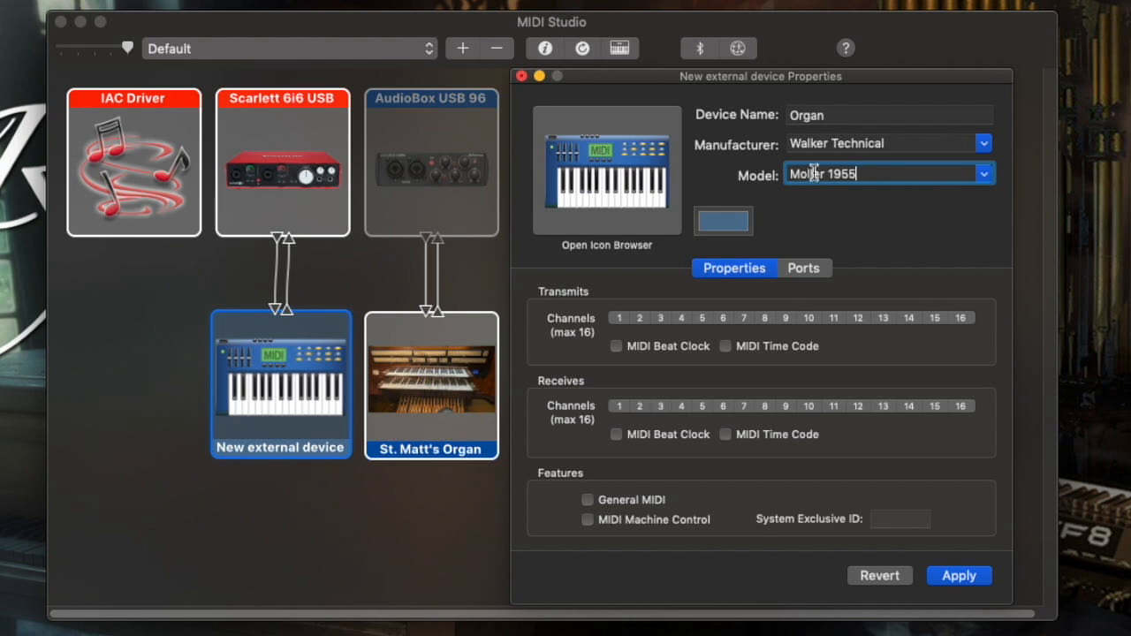
# - Color the new device with the red sampled from the Scarlett 6i6 USB's label and apply the property changes
pyautogui.click(724, 224)
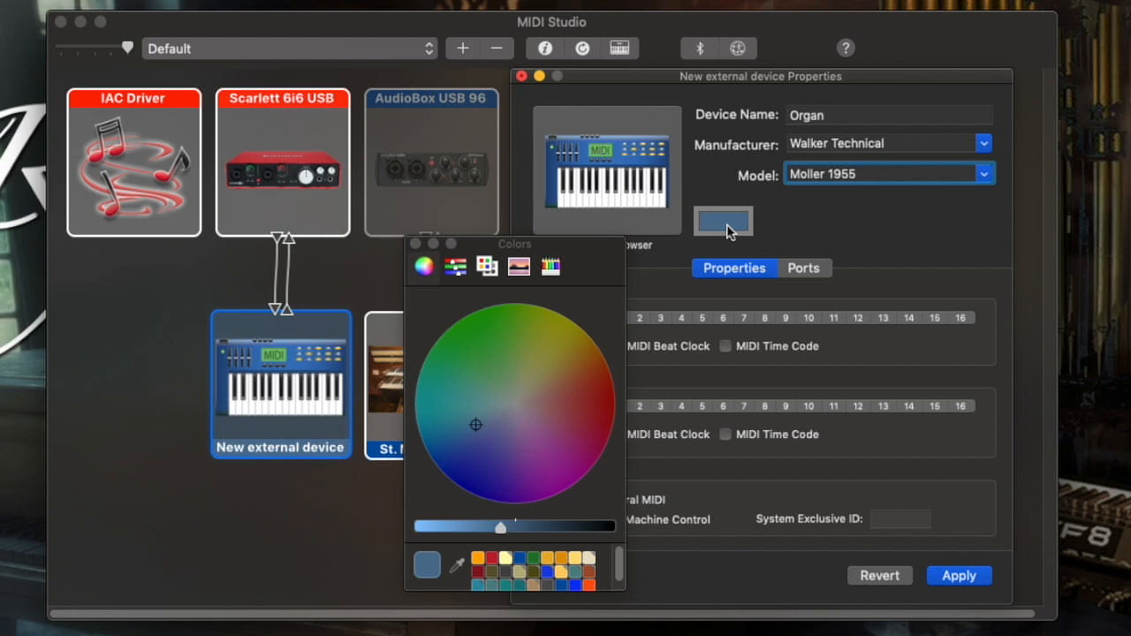
pyautogui.moveTo(558, 244)
pyautogui.mouseDown()
pyautogui.moveTo(666, 256)
pyautogui.moveTo(677, 232)
pyautogui.mouseUp()
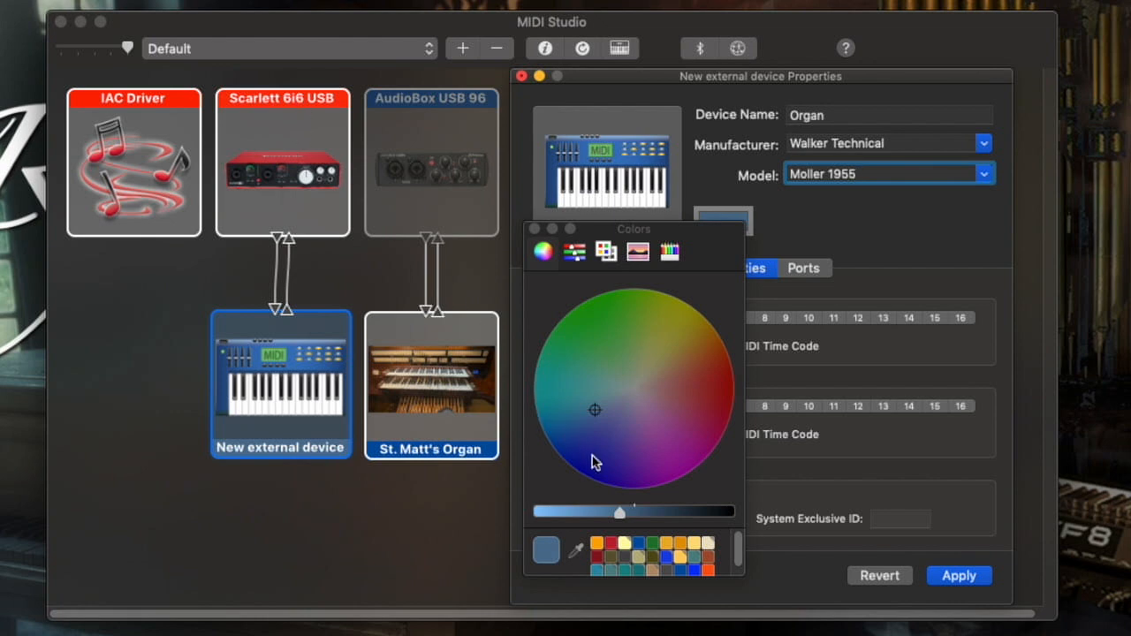
pyautogui.click(575, 550)
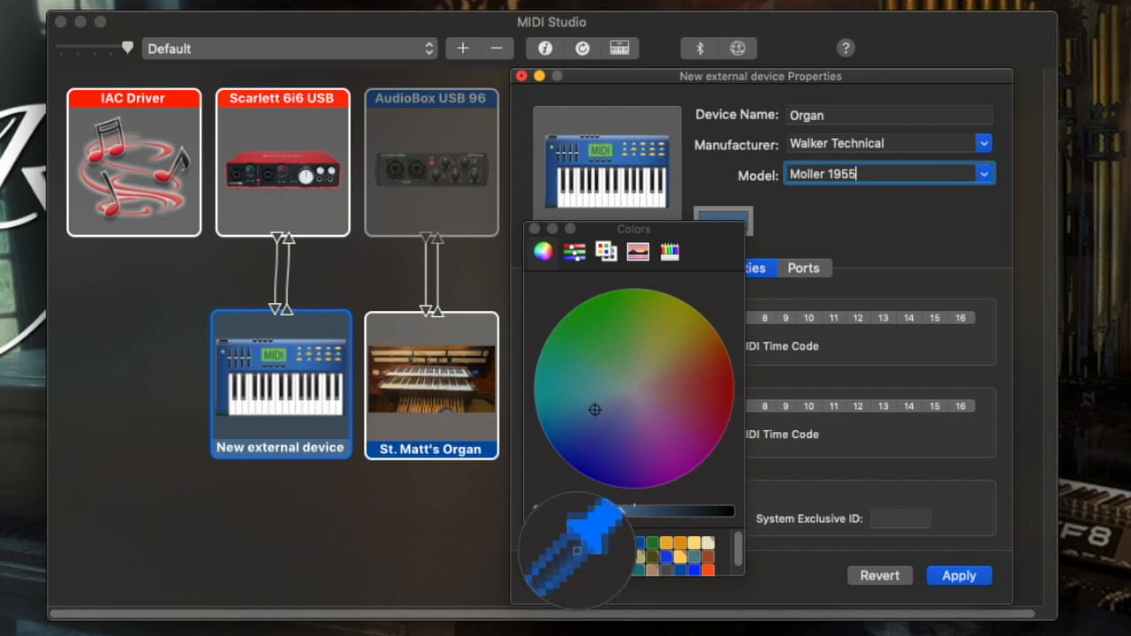
pyautogui.click(340, 97)
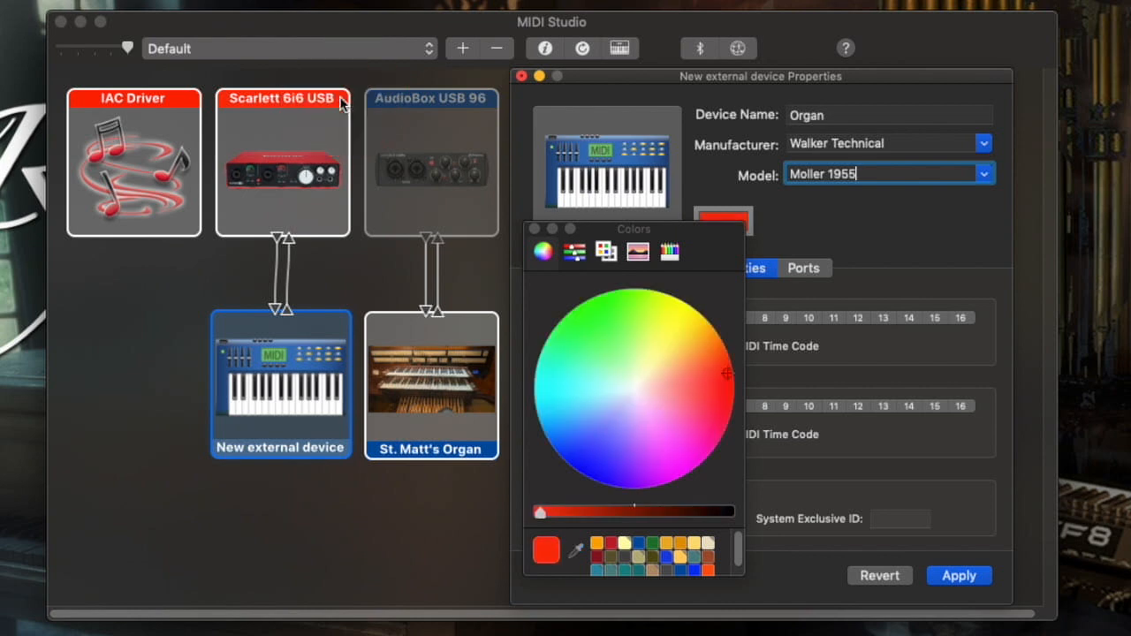
pyautogui.click(941, 580)
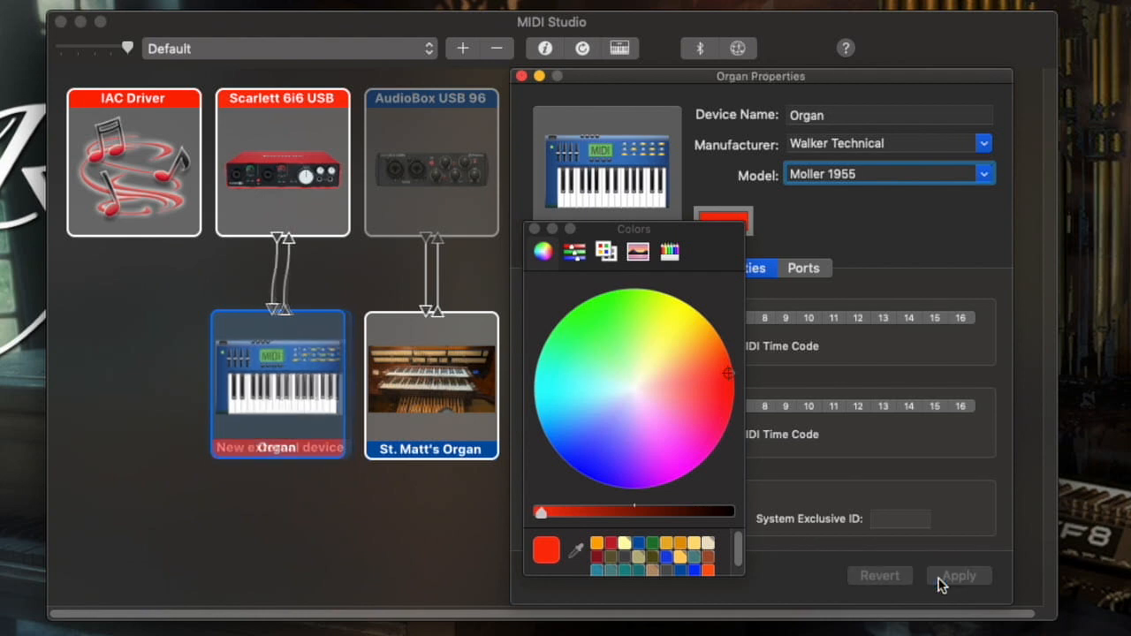
pyautogui.click(531, 229)
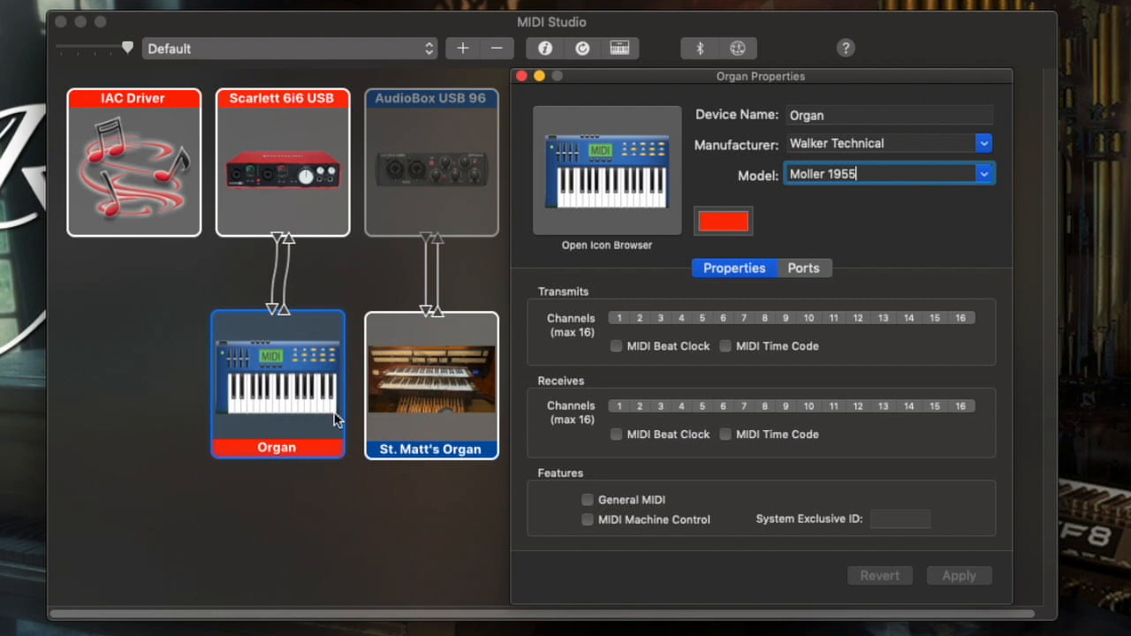
# - Open the icon browser for the Organ device and look through the Generic and Yamaha icon sets
pyautogui.click(602, 174)
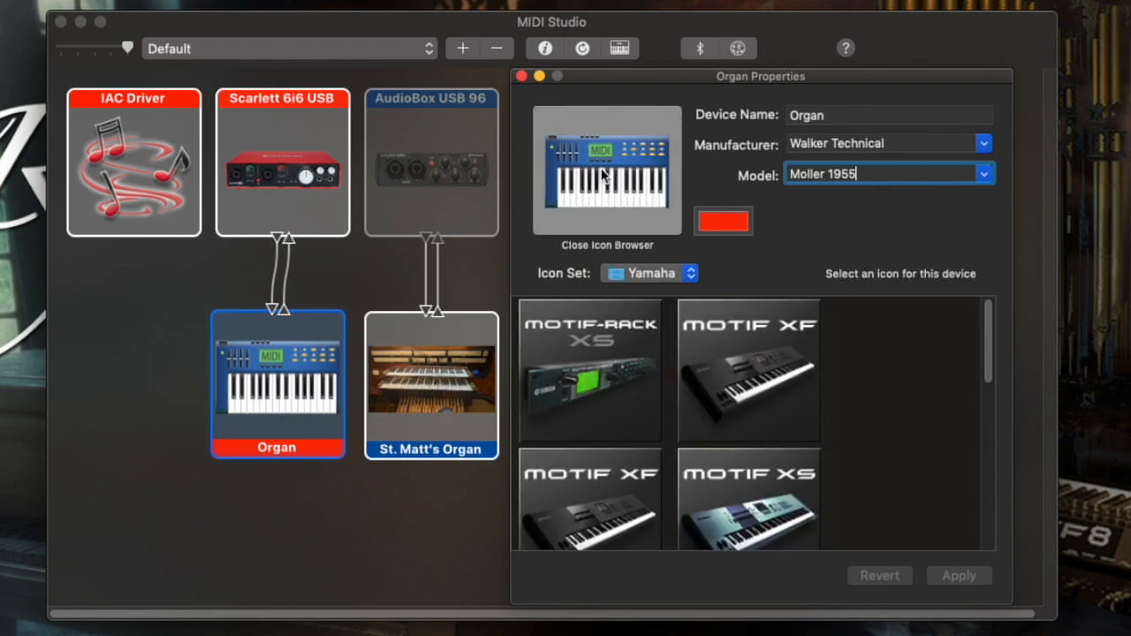
pyautogui.click(689, 274)
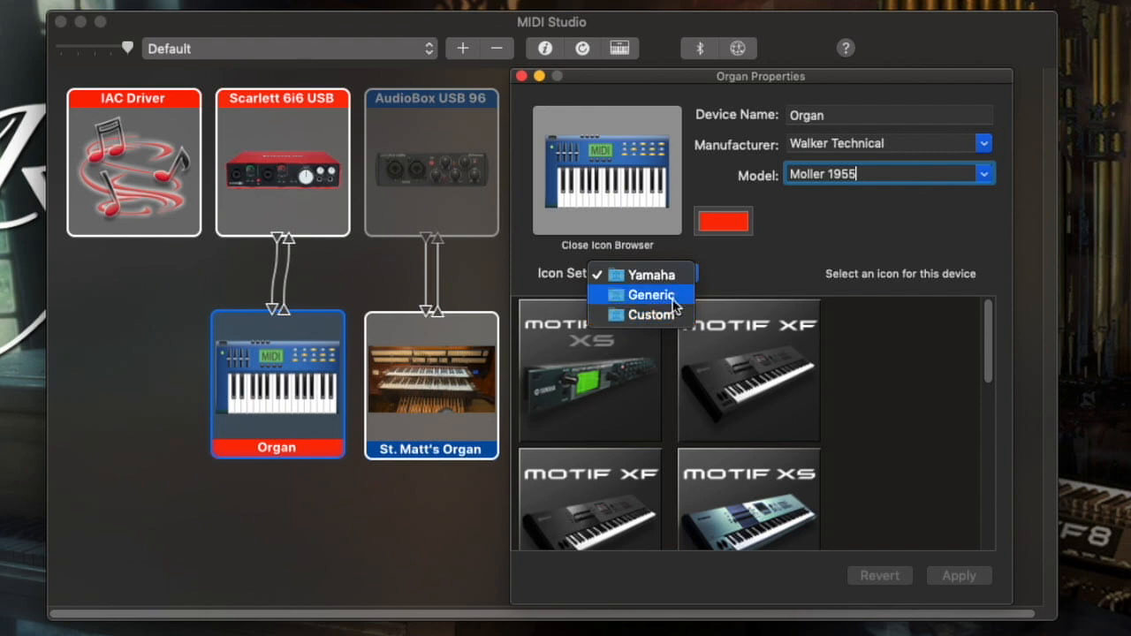
pyautogui.click(674, 305)
pyautogui.click(689, 276)
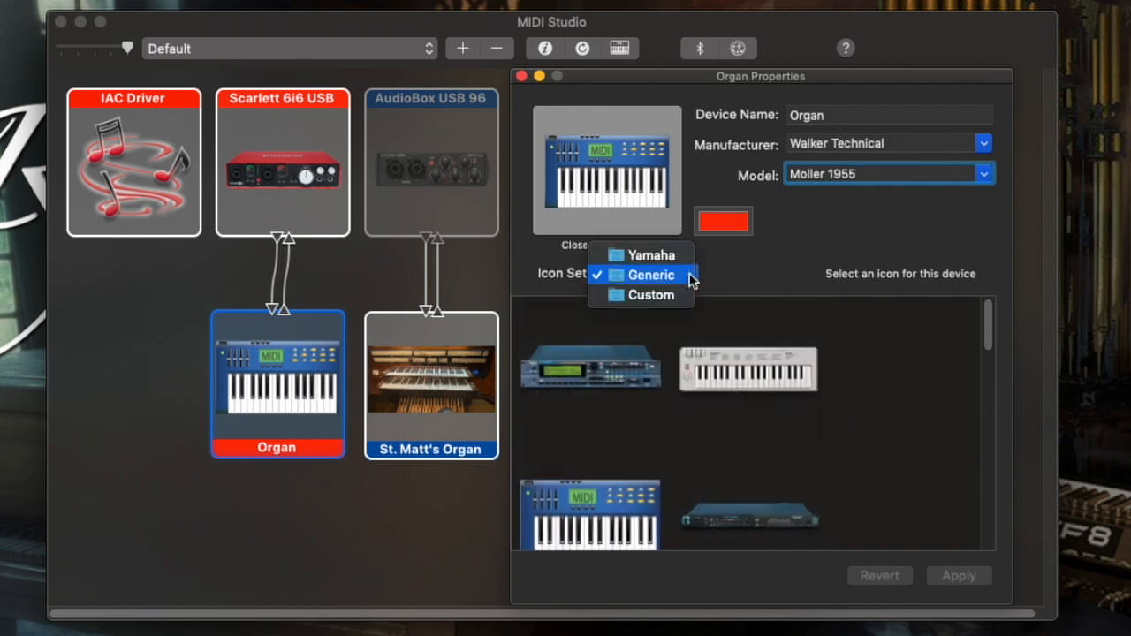
pyautogui.click(660, 256)
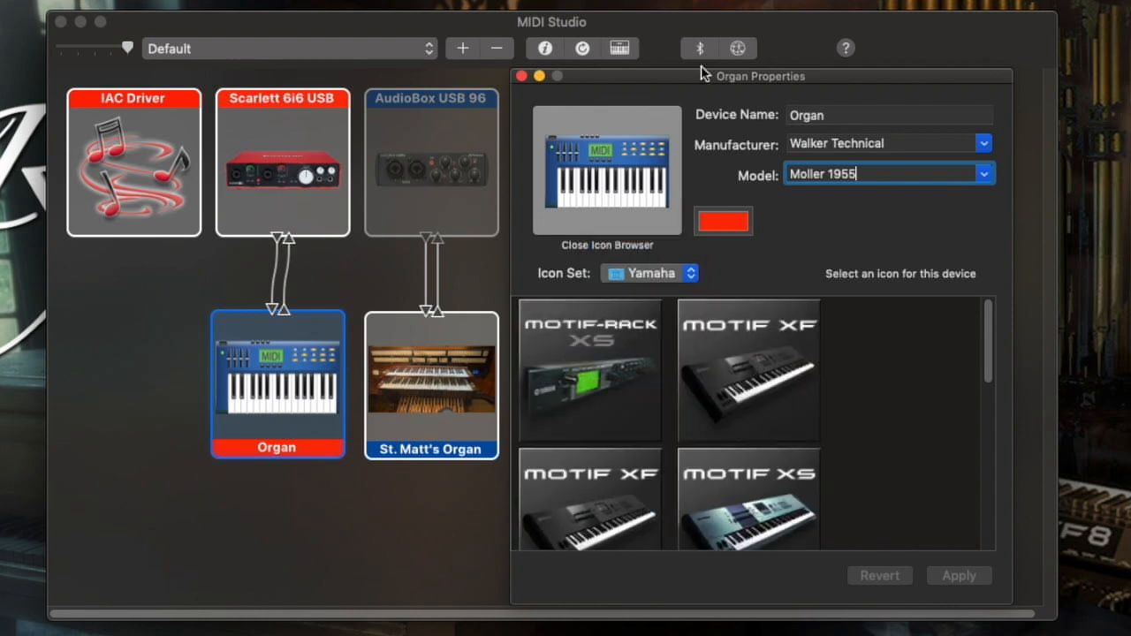
pyautogui.moveTo(699, 80); pyautogui.dragTo(346, 95)
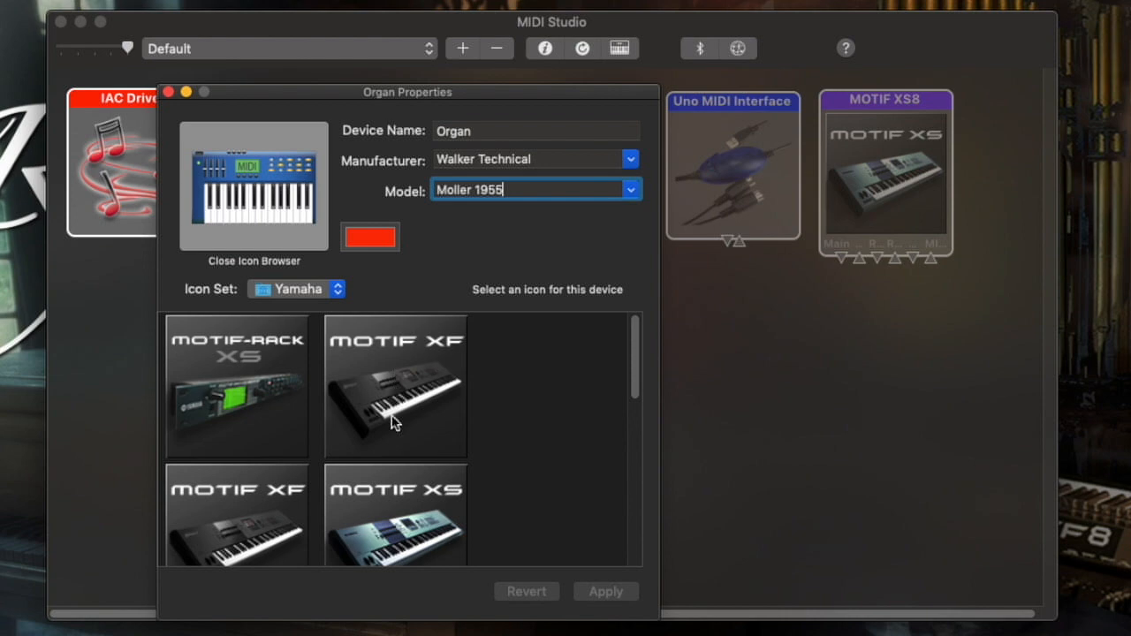
pyautogui.scroll(-3, 393, 423)
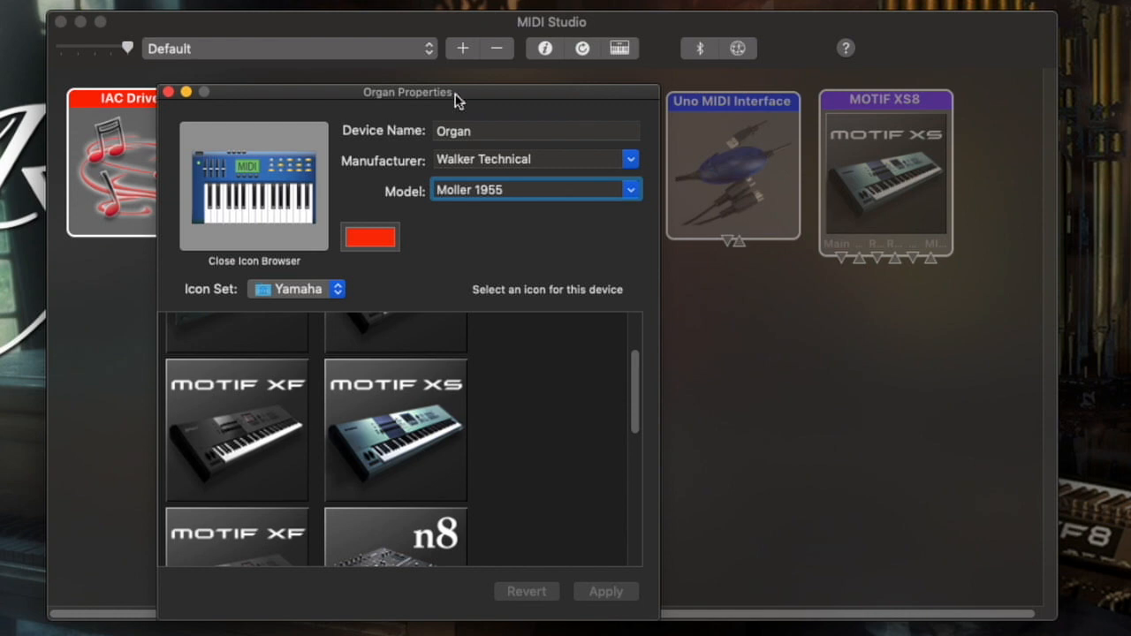
pyautogui.moveTo(455, 97); pyautogui.dragTo(844, 84)
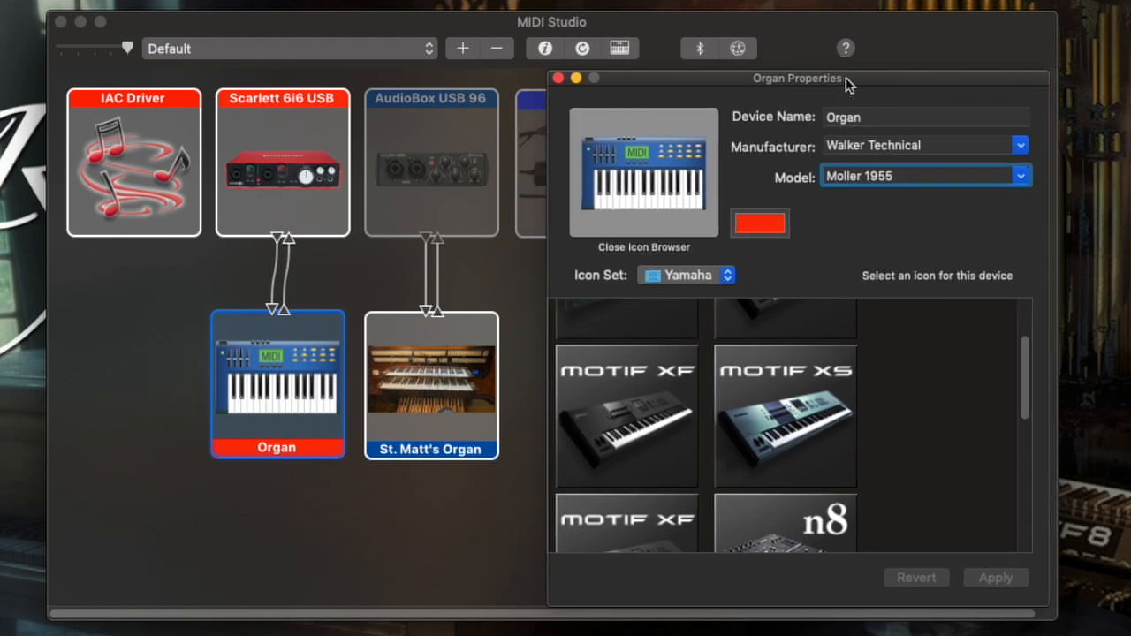
# - Assign the golden organ pipes icon from the Custom icon set to the Organ device and apply it
pyautogui.click(727, 275)
pyautogui.click(700, 317)
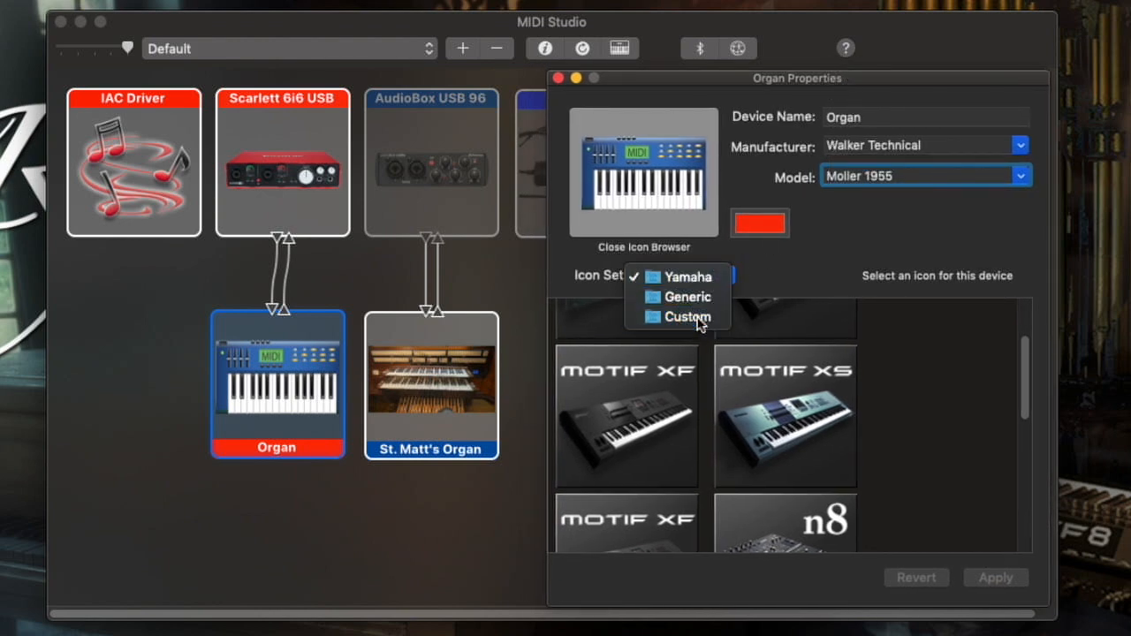
pyautogui.scroll(-5, 650, 366)
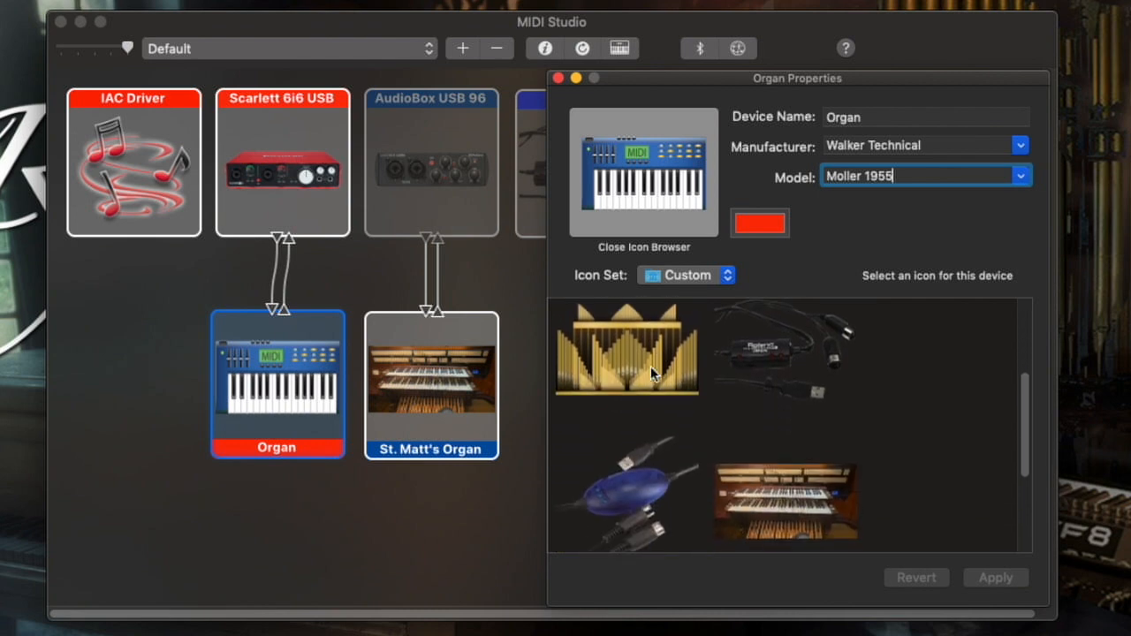
pyautogui.scroll(-3, 650, 366)
pyautogui.scroll(7, 650, 366)
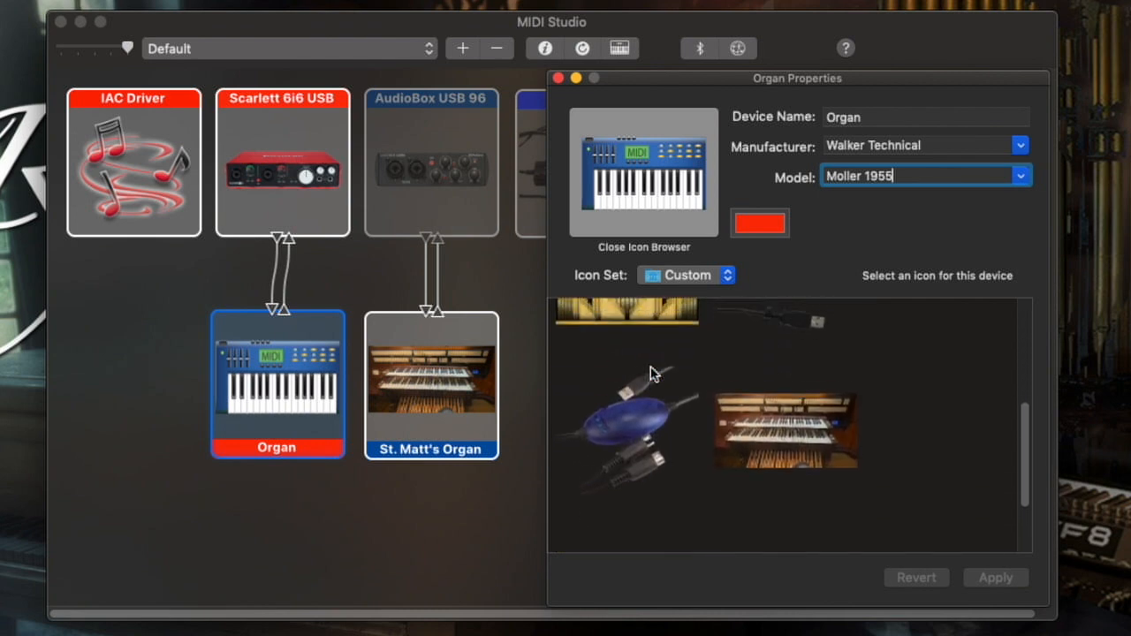
pyautogui.scroll(-5, 650, 366)
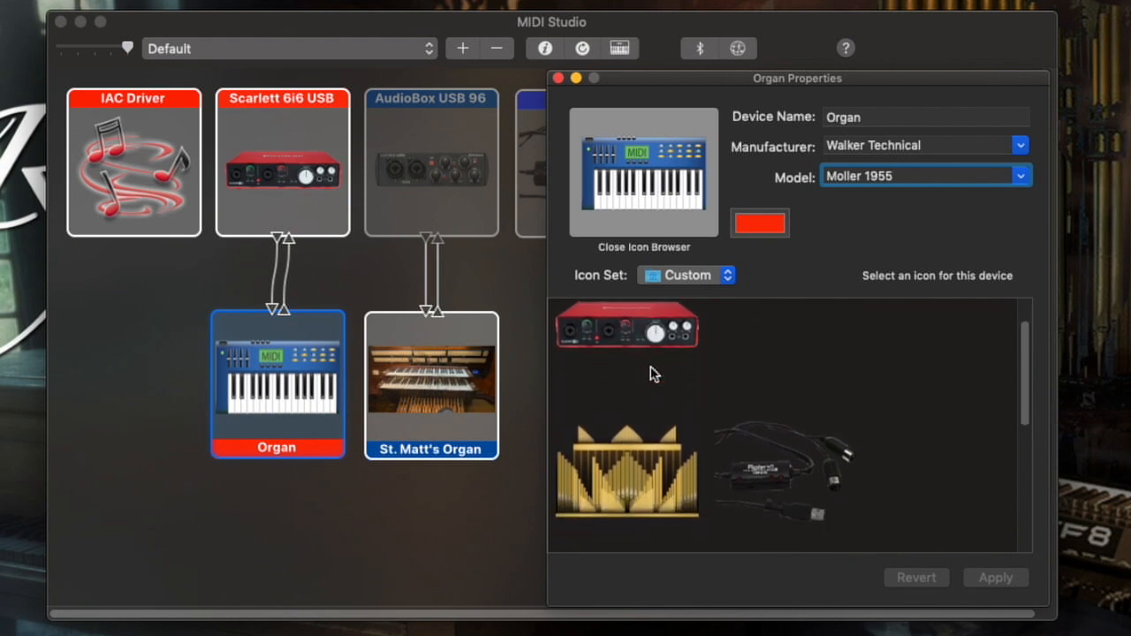
pyautogui.scroll(-2, 650, 371)
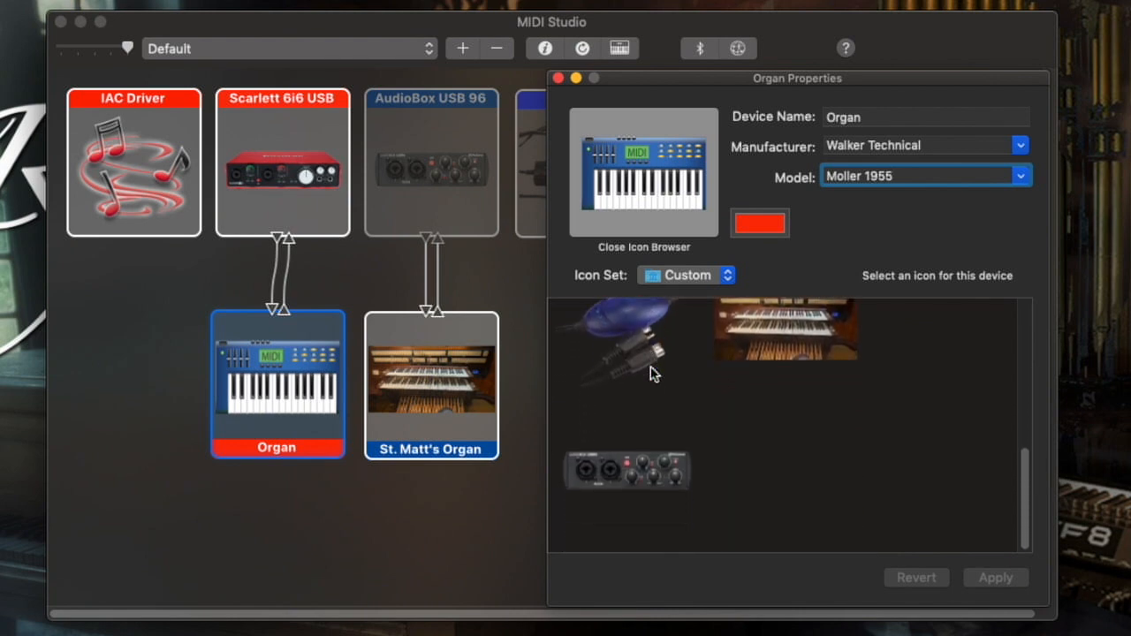
pyautogui.scroll(6, 650, 372)
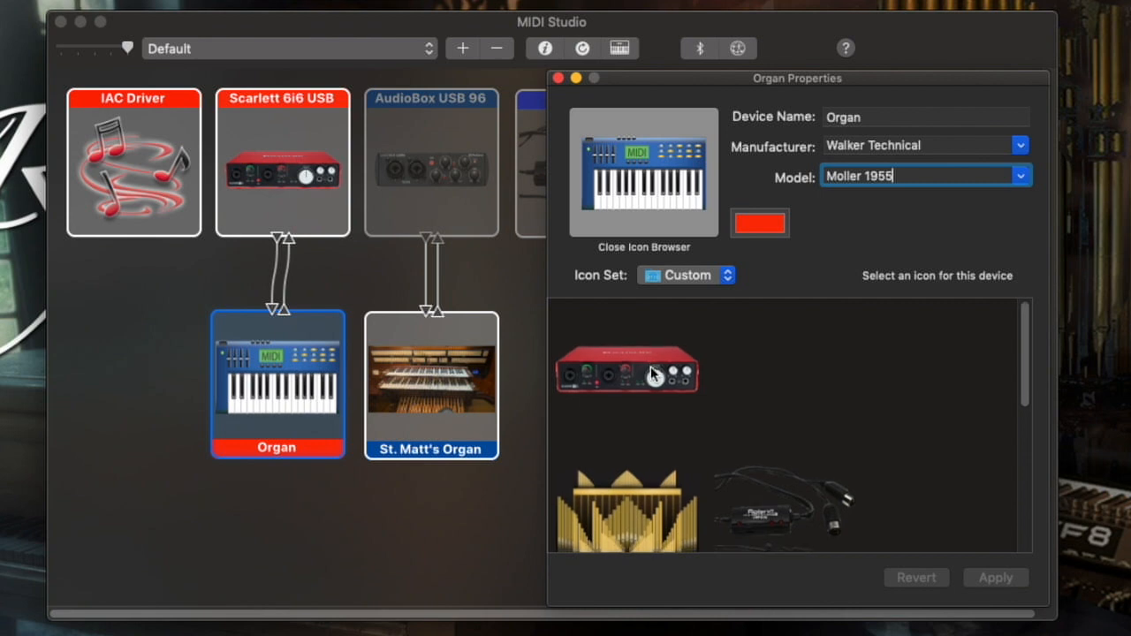
pyautogui.scroll(-2, 650, 366)
pyautogui.scroll(-2, 651, 373)
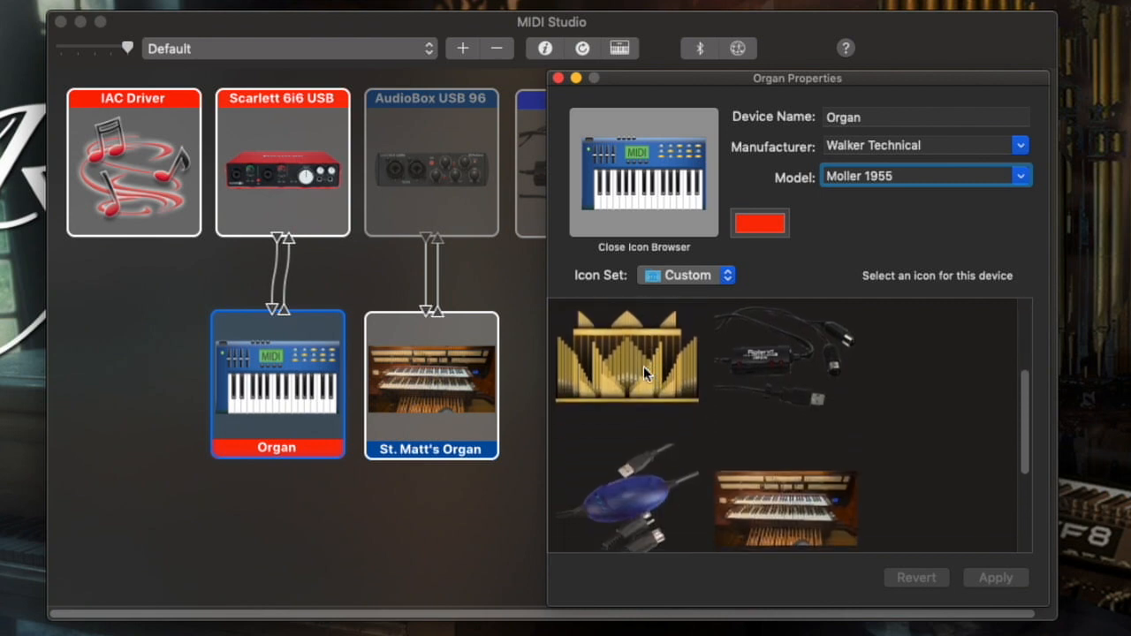
pyautogui.click(638, 367)
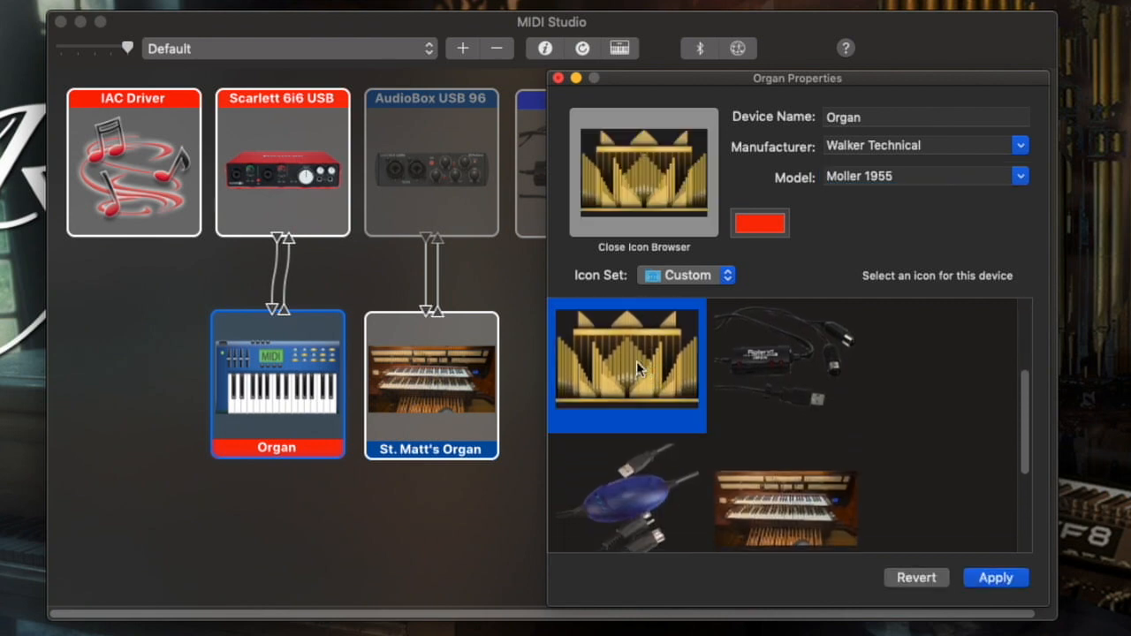
pyautogui.click(1010, 581)
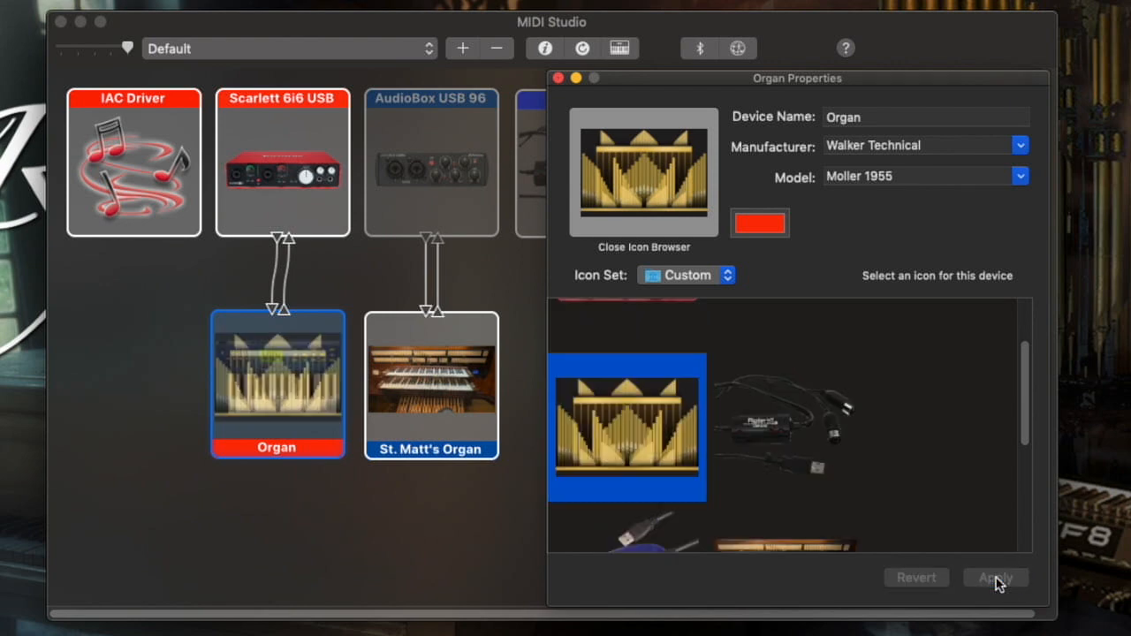
# - Close the icon browser, review the Organ device's MIDI In and Out connectors, and close its properties
pyautogui.click(641, 154)
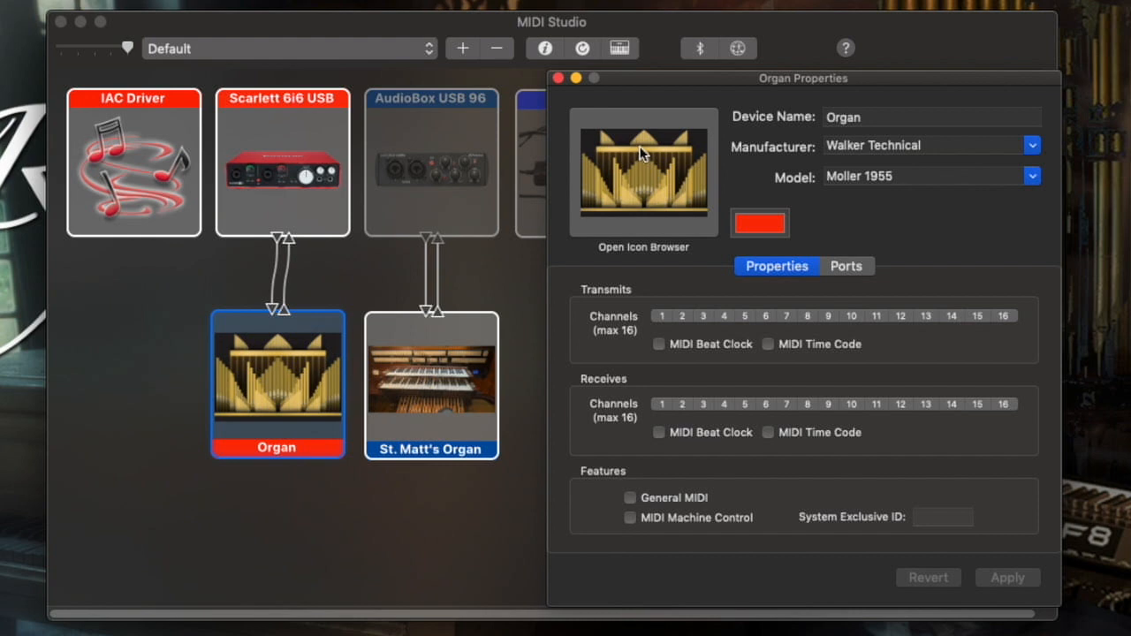
pyautogui.click(850, 270)
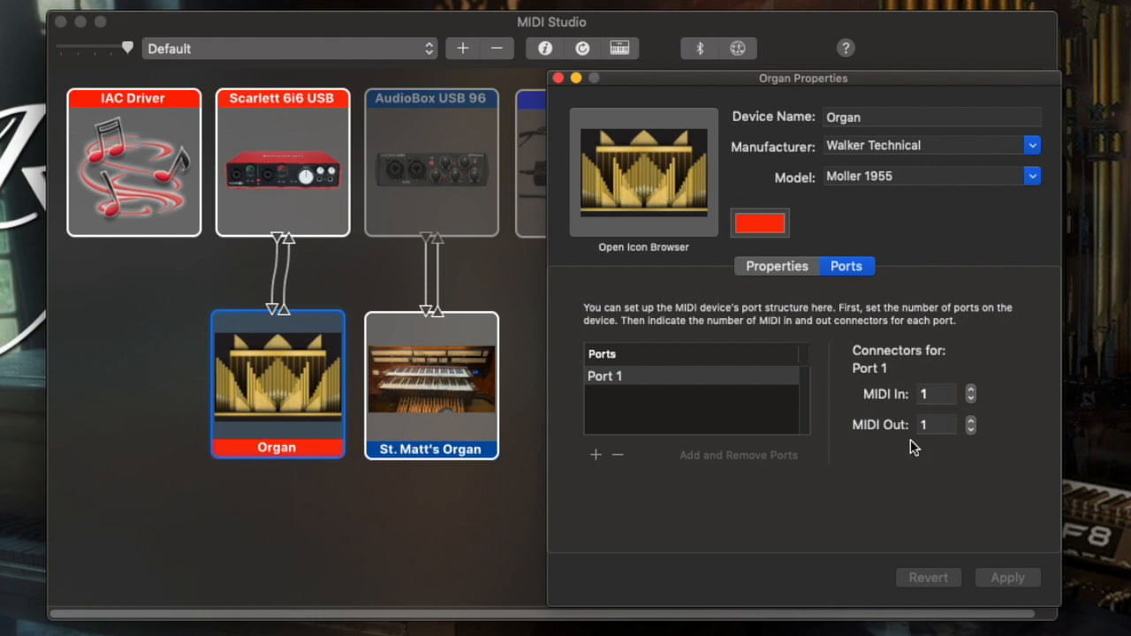
pyautogui.click(558, 79)
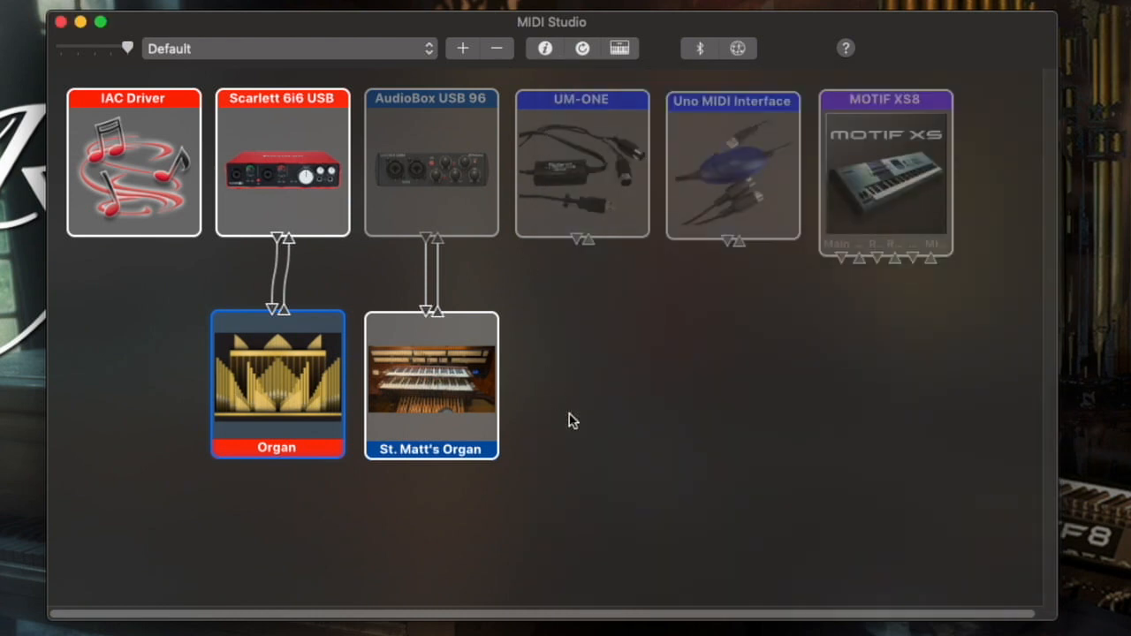
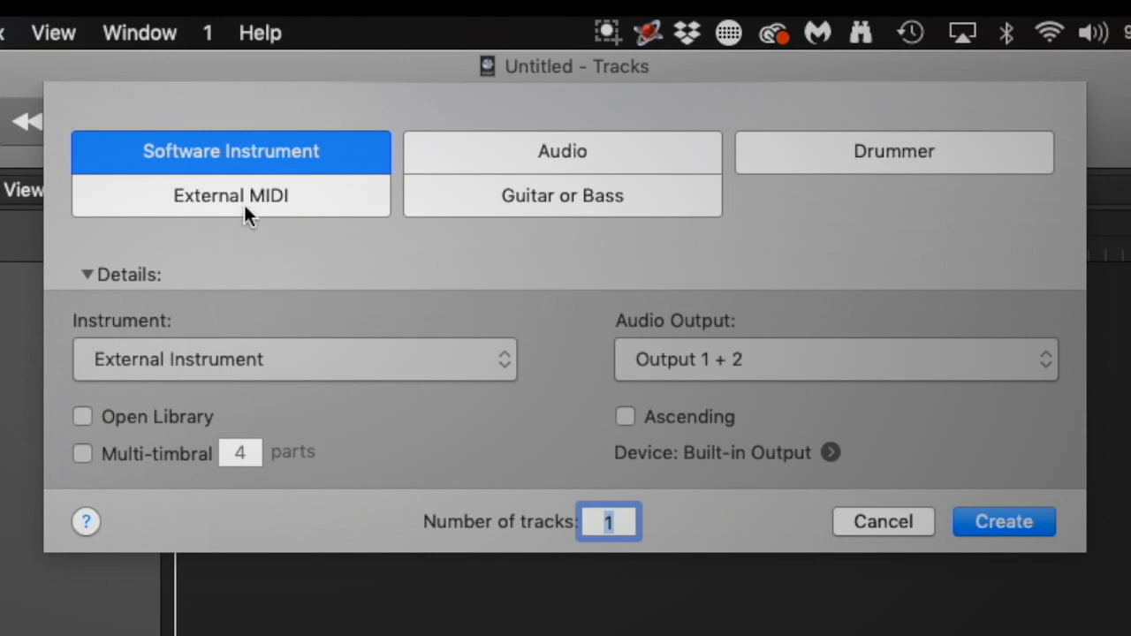
# - Create one External MIDI track with its MIDI destination set to all channels of the Organ device
pyautogui.click(243, 203)
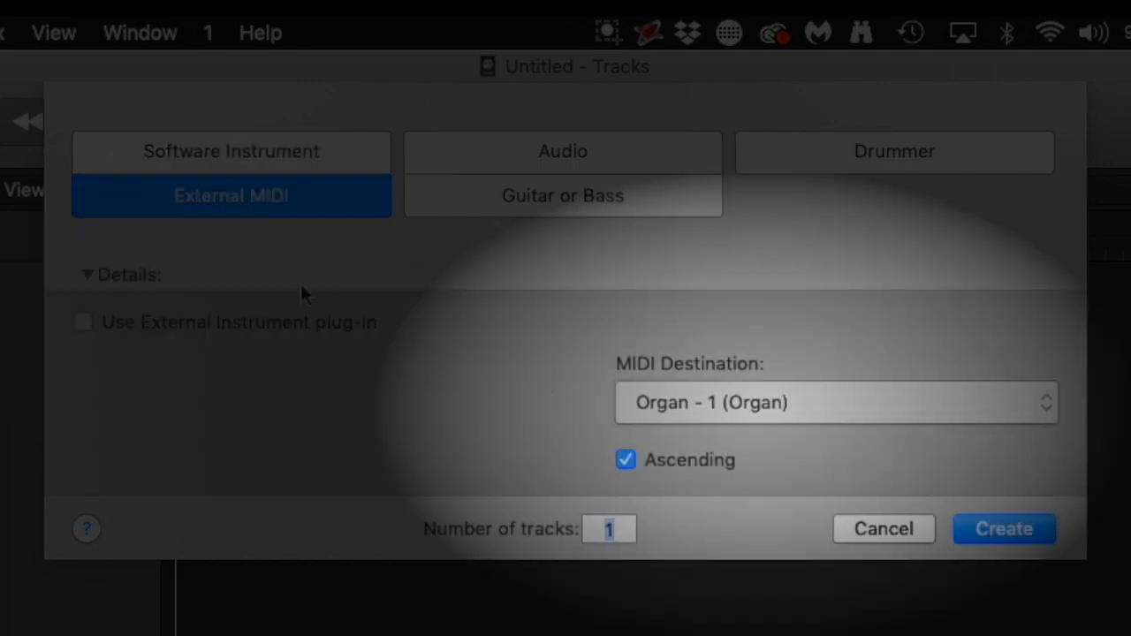
pyautogui.click(1041, 403)
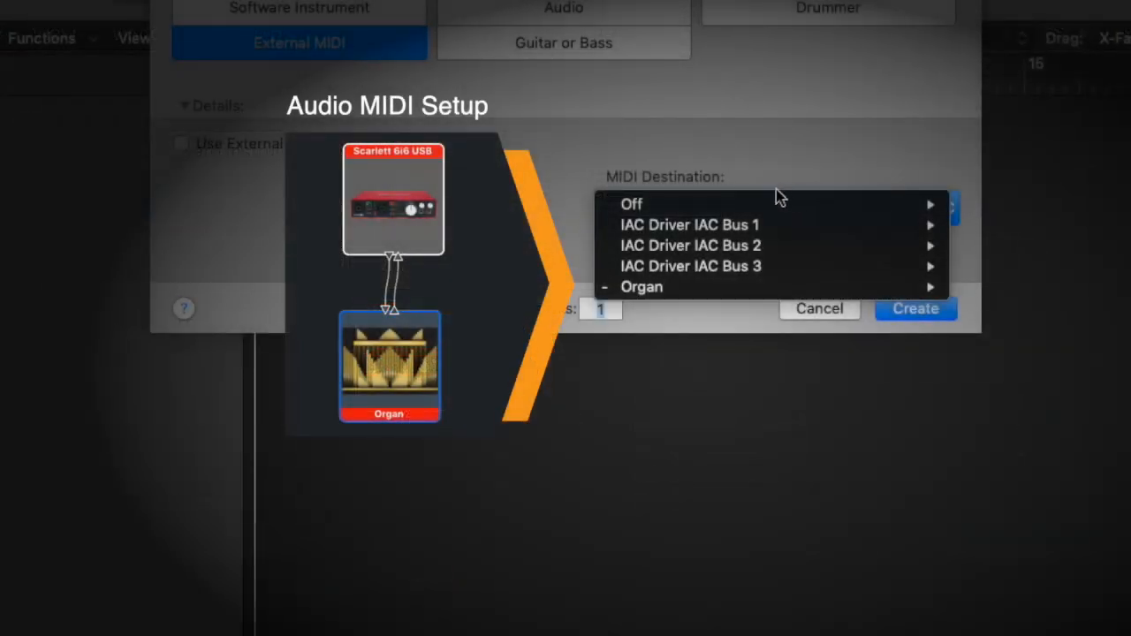
pyautogui.moveTo(679, 269)
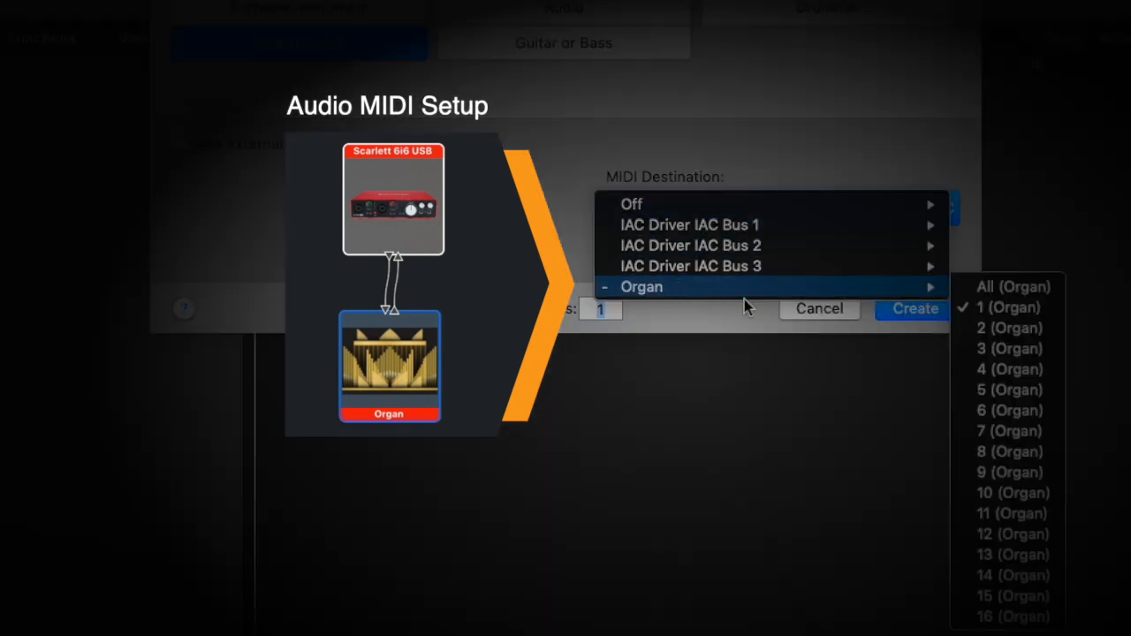
pyautogui.click(992, 291)
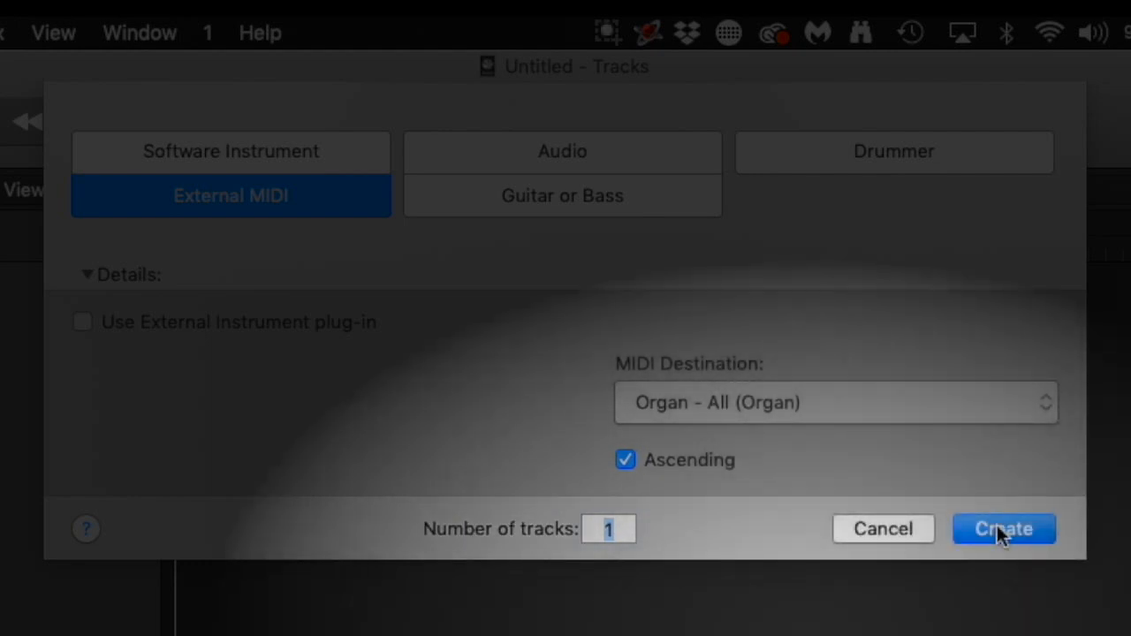
pyautogui.click(999, 530)
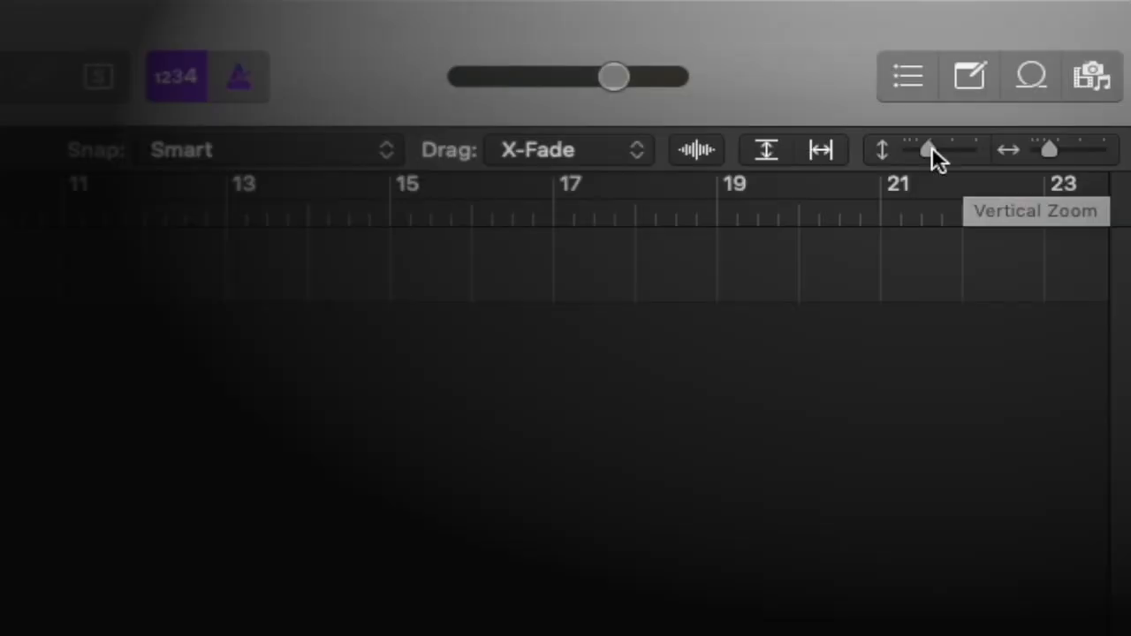
# - Increase the vertical and horizontal zoom of the Tracks area so the Organ track is taller and its bars wider
pyautogui.click(932, 149)
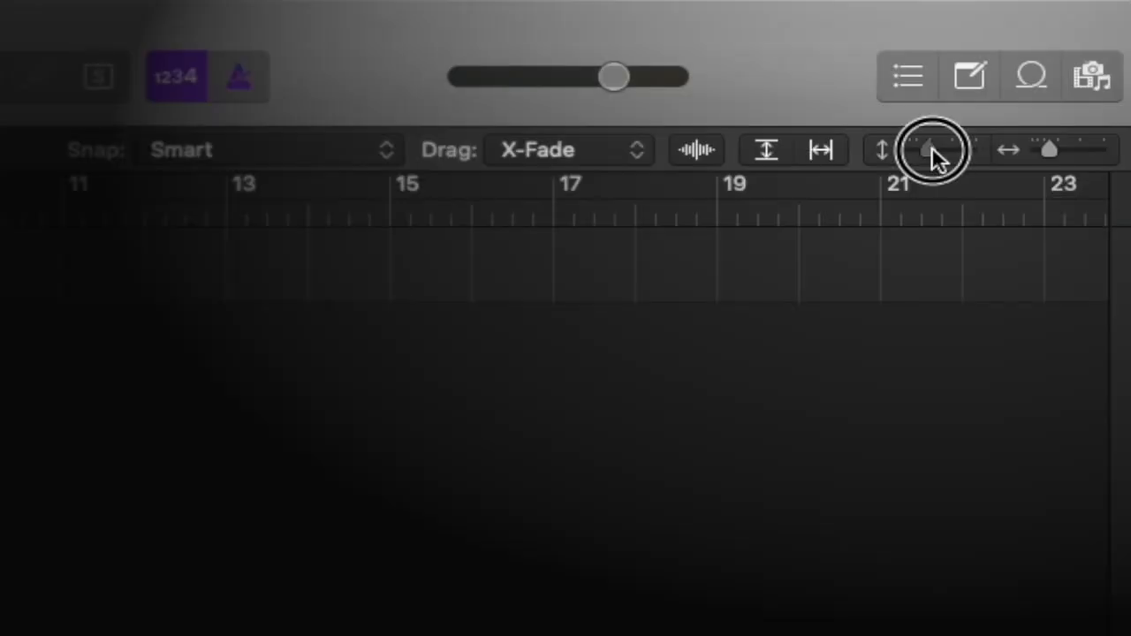
pyautogui.moveTo(931, 146); pyautogui.dragTo(947, 147)
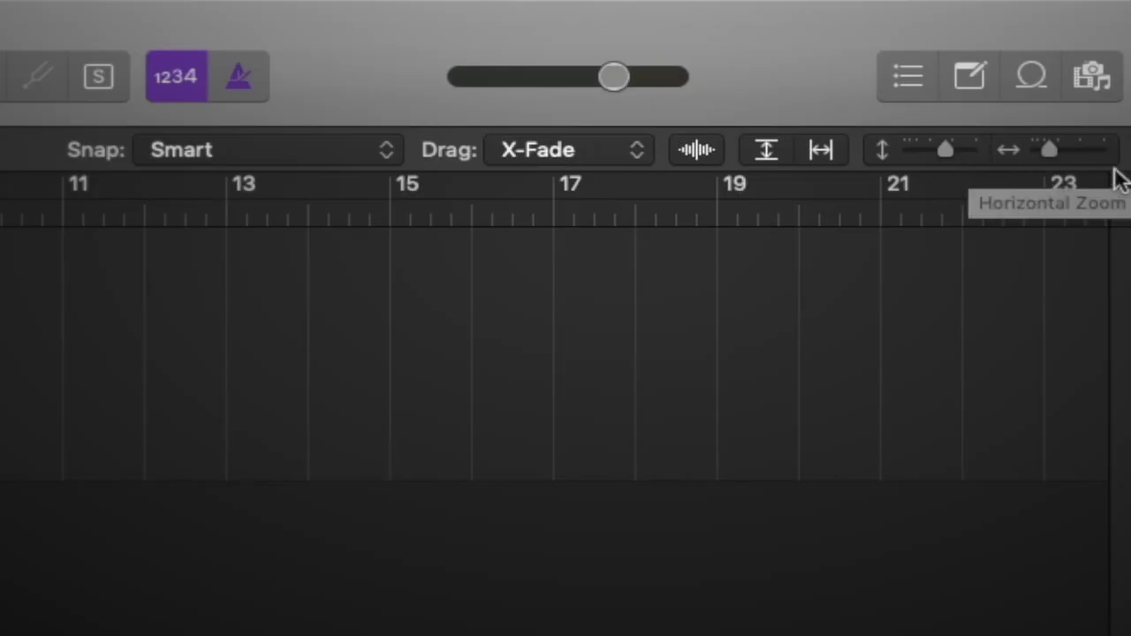
pyautogui.moveTo(1047, 147); pyautogui.dragTo(1060, 148)
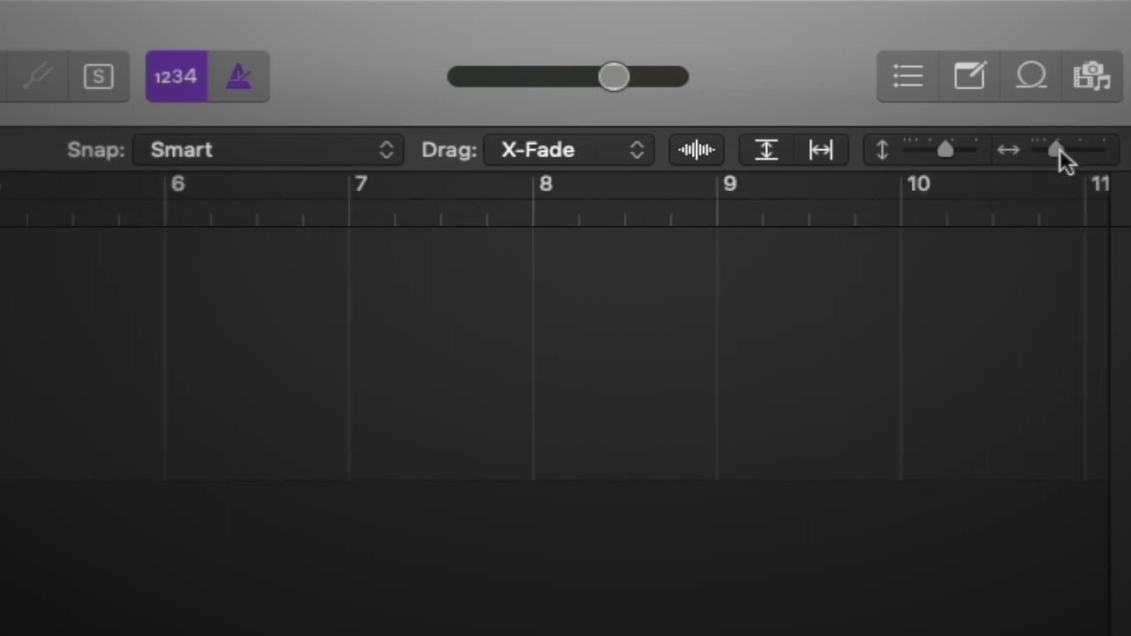
pyautogui.moveTo(1060, 148); pyautogui.dragTo(1054, 148)
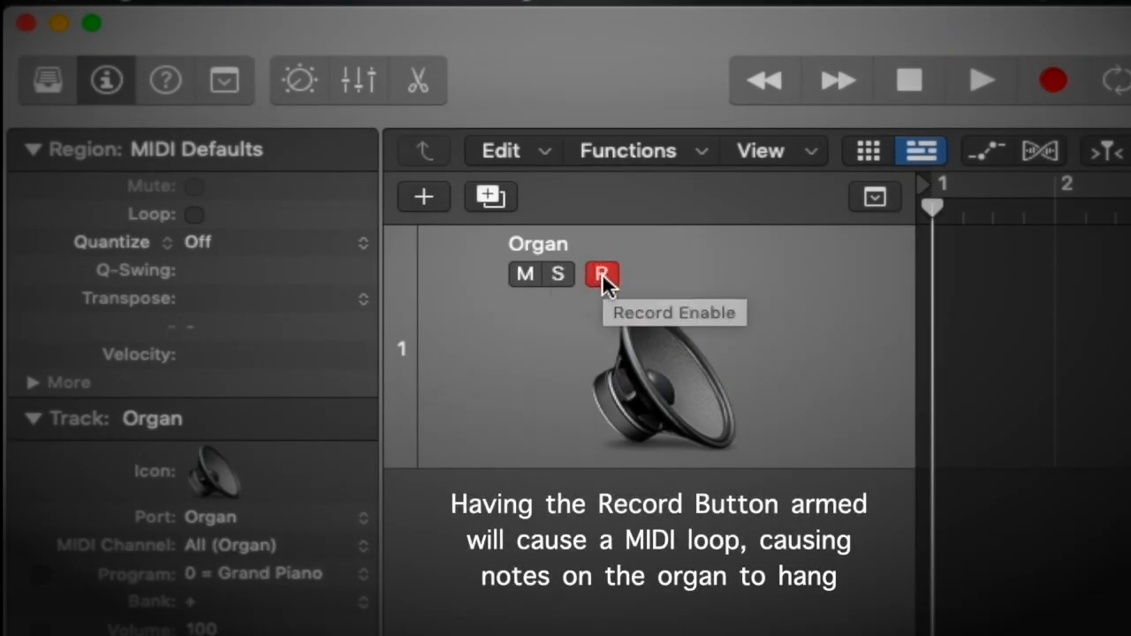
# - Disarm recording on the Organ track and give it the flat organ pipes icon from the Keyboards set
pyautogui.click(602, 273)
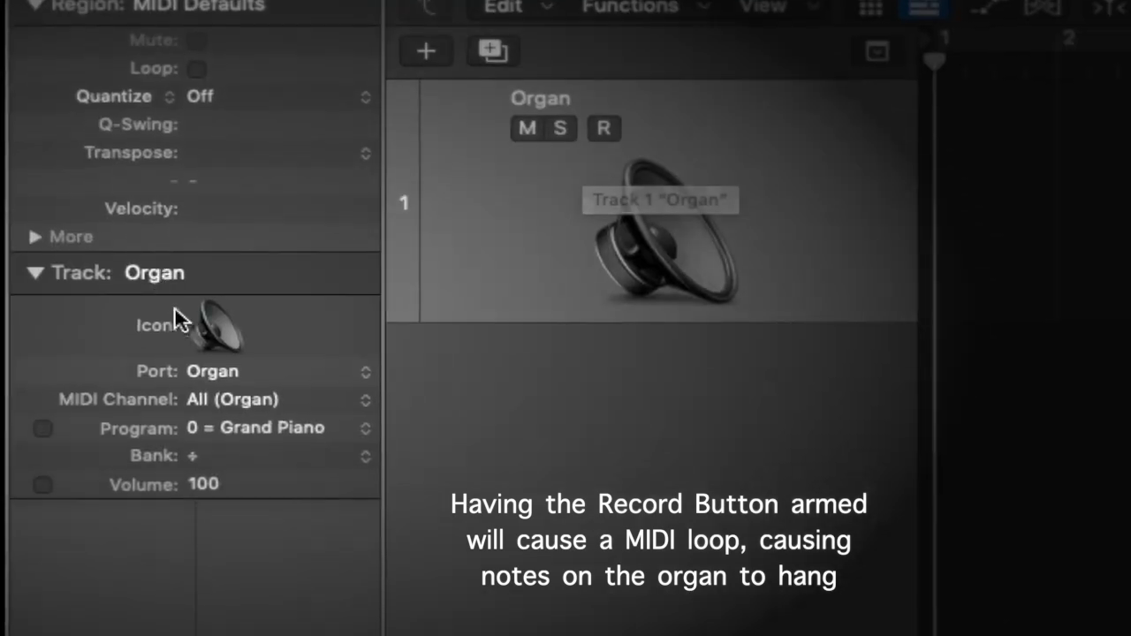
pyautogui.click(222, 323)
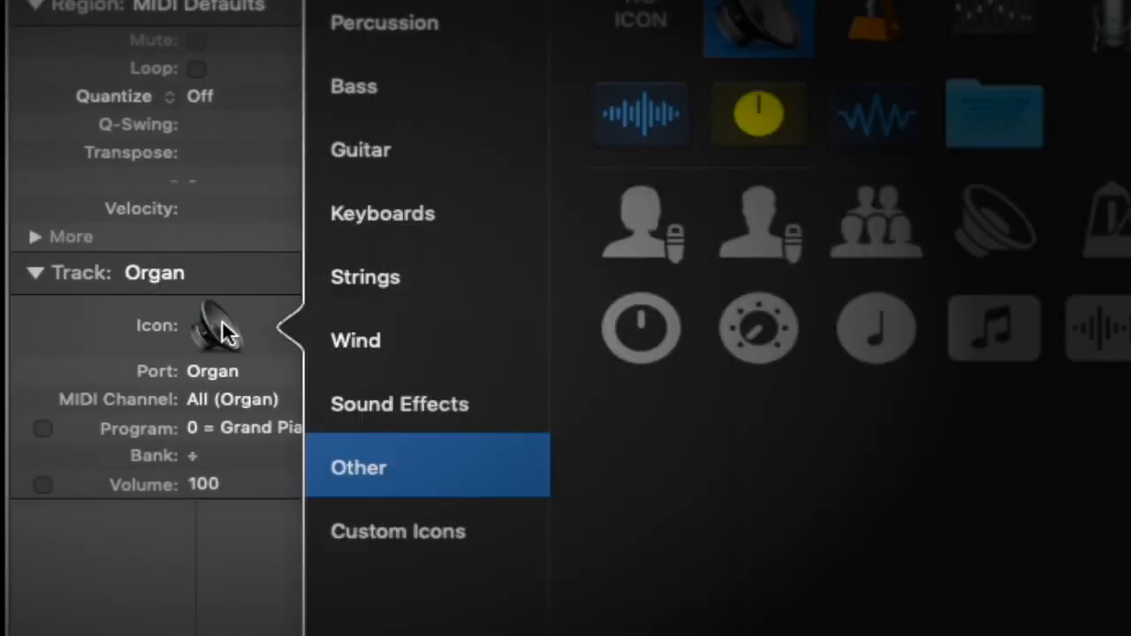
pyautogui.click(380, 214)
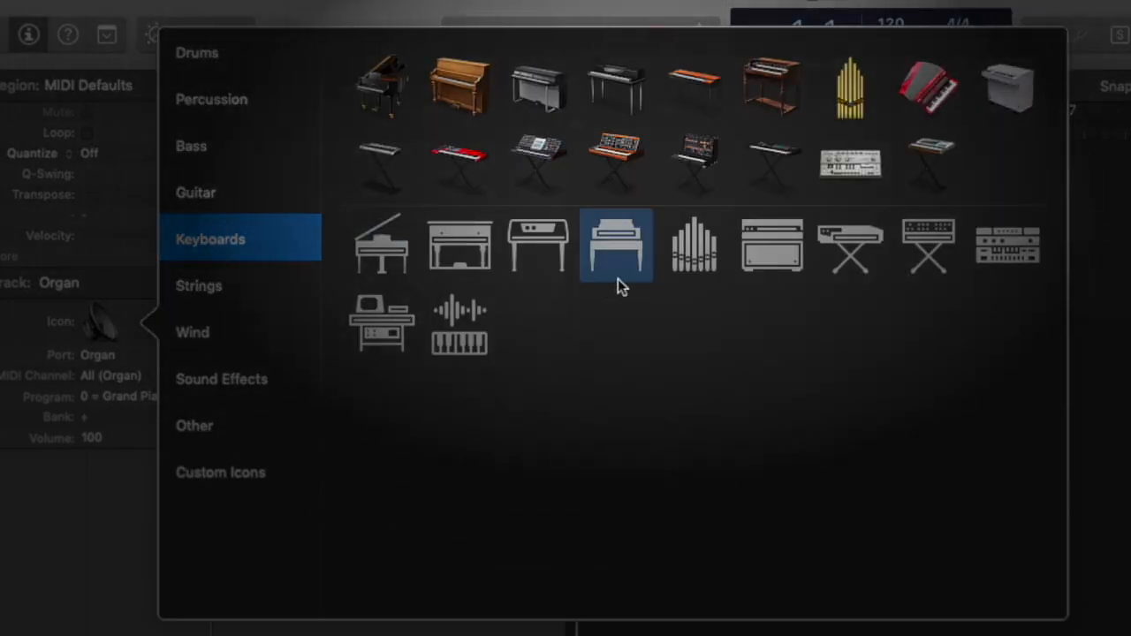
pyautogui.click(693, 254)
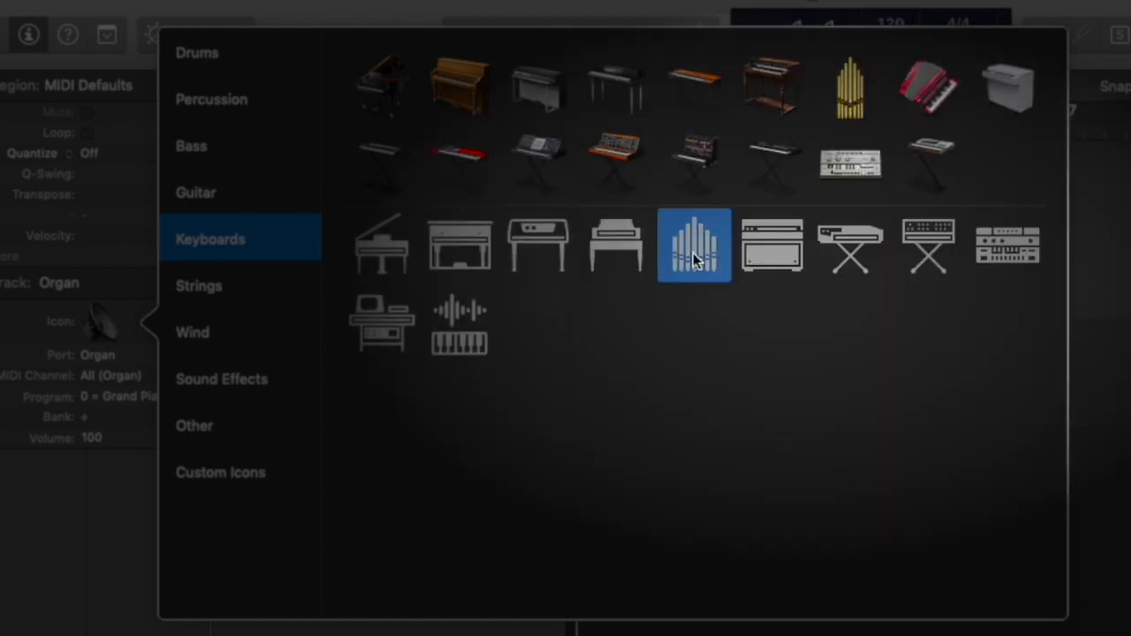
pyautogui.click(1012, 355)
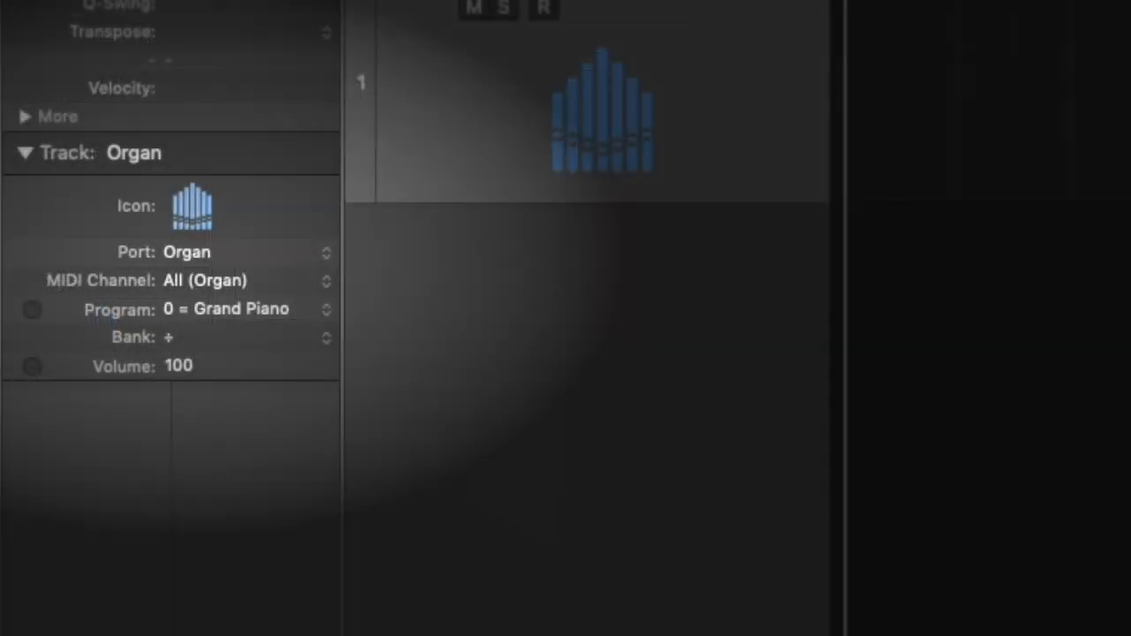
# - Choose Organ as the track's port and All (Organ) as its MIDI channel
pyautogui.click(330, 258)
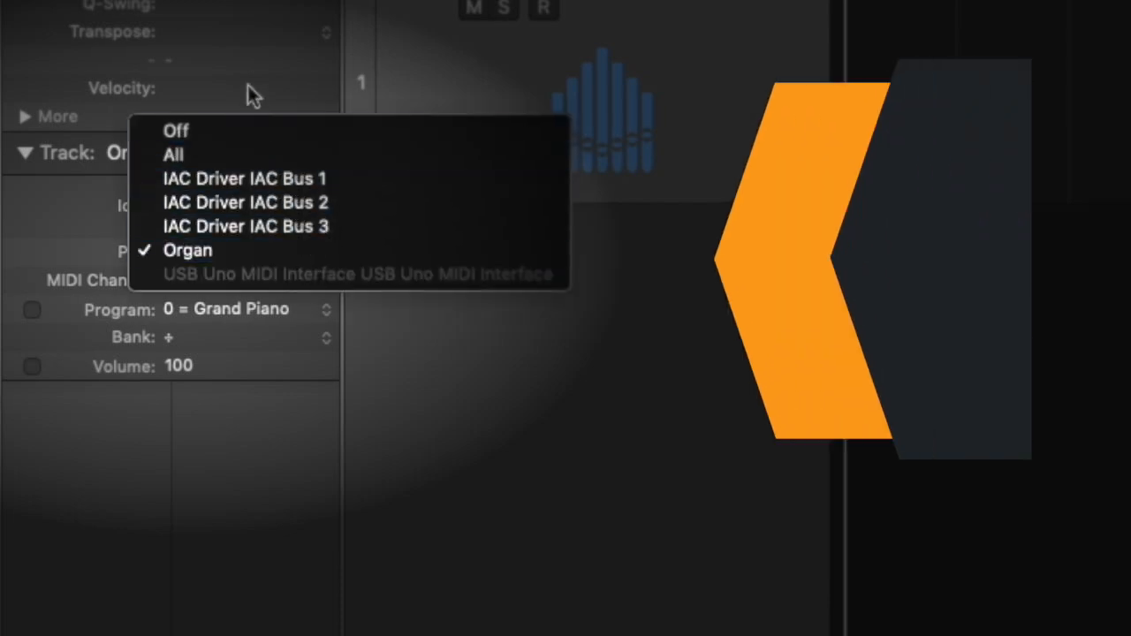
pyautogui.click(239, 253)
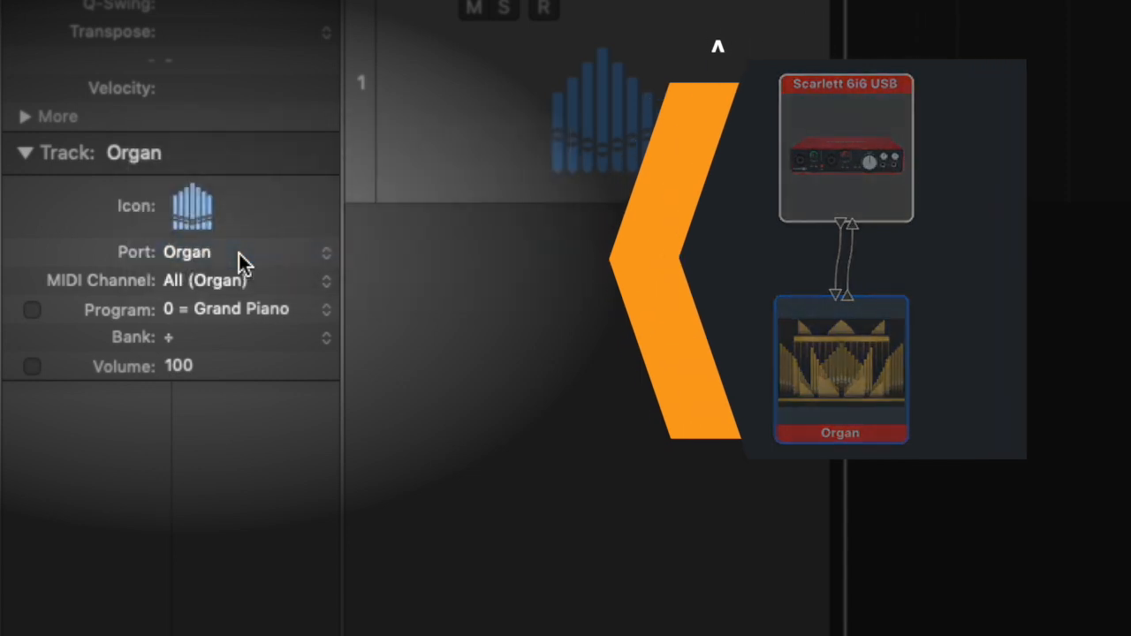
pyautogui.click(325, 280)
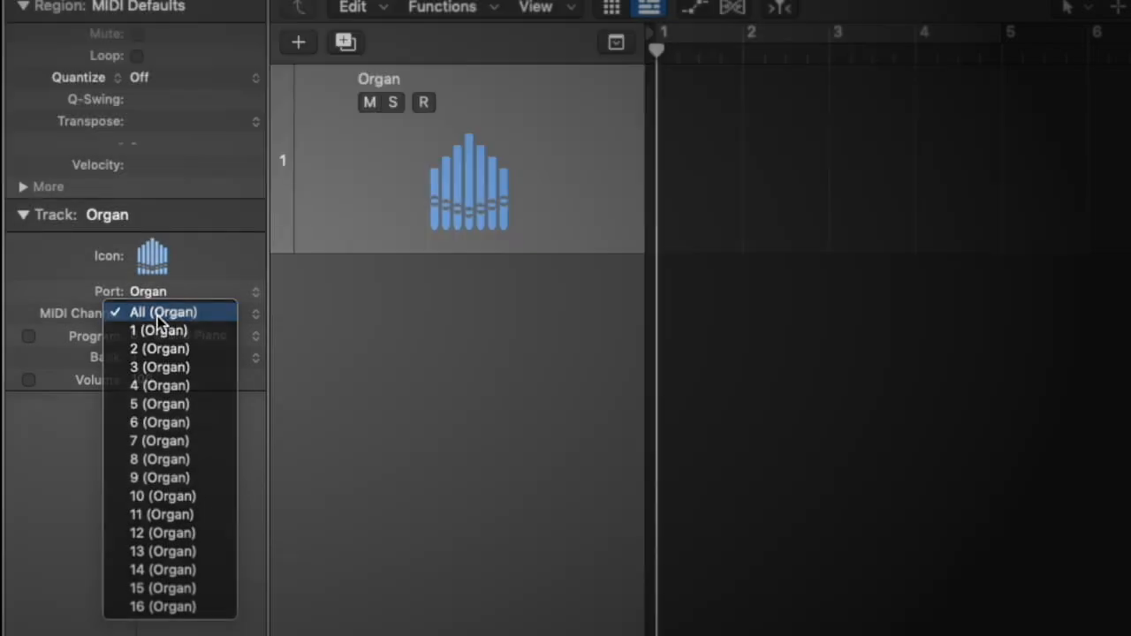
pyautogui.click(157, 318)
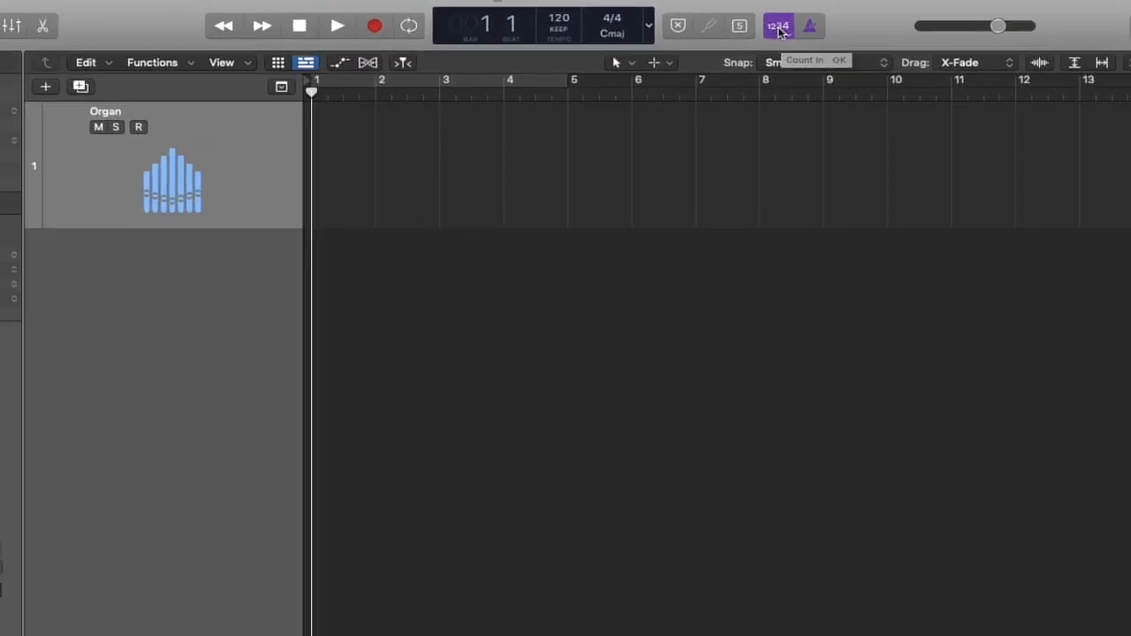
# - Set the recording count-in to None and turn off the metronome's Click While Recording option
pyautogui.rightClick(778, 28)
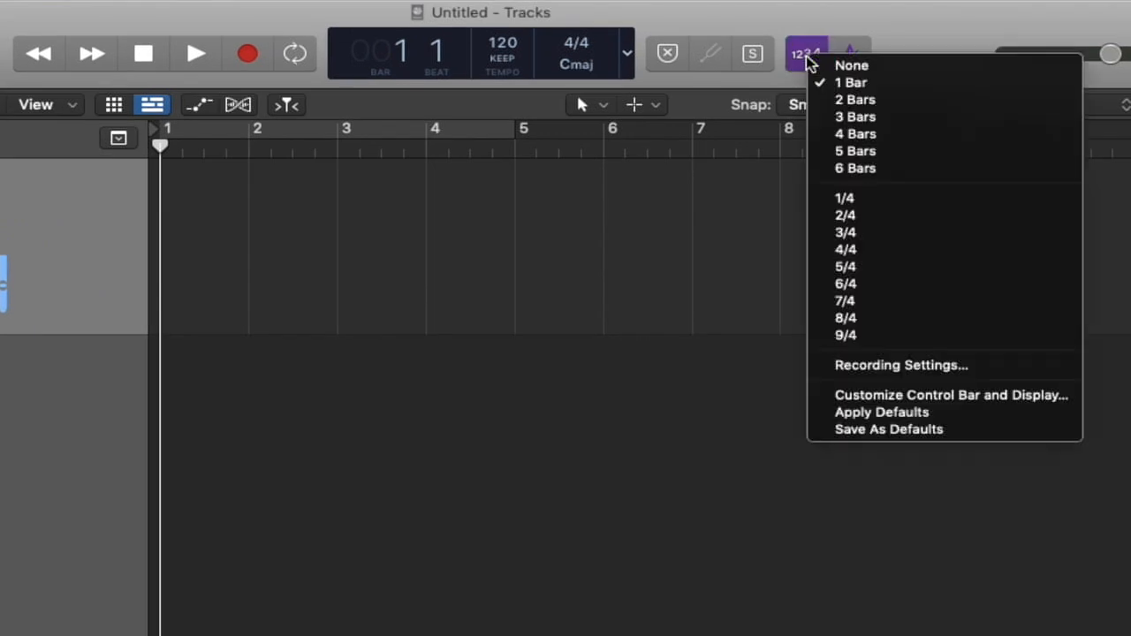
pyautogui.click(830, 65)
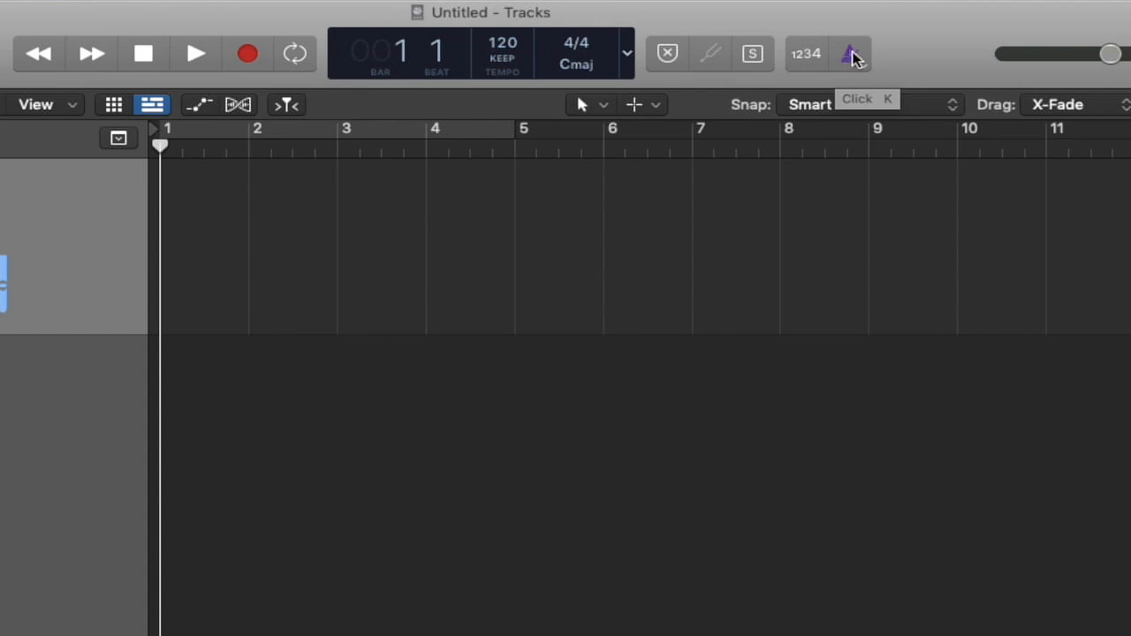
pyautogui.rightClick(855, 56)
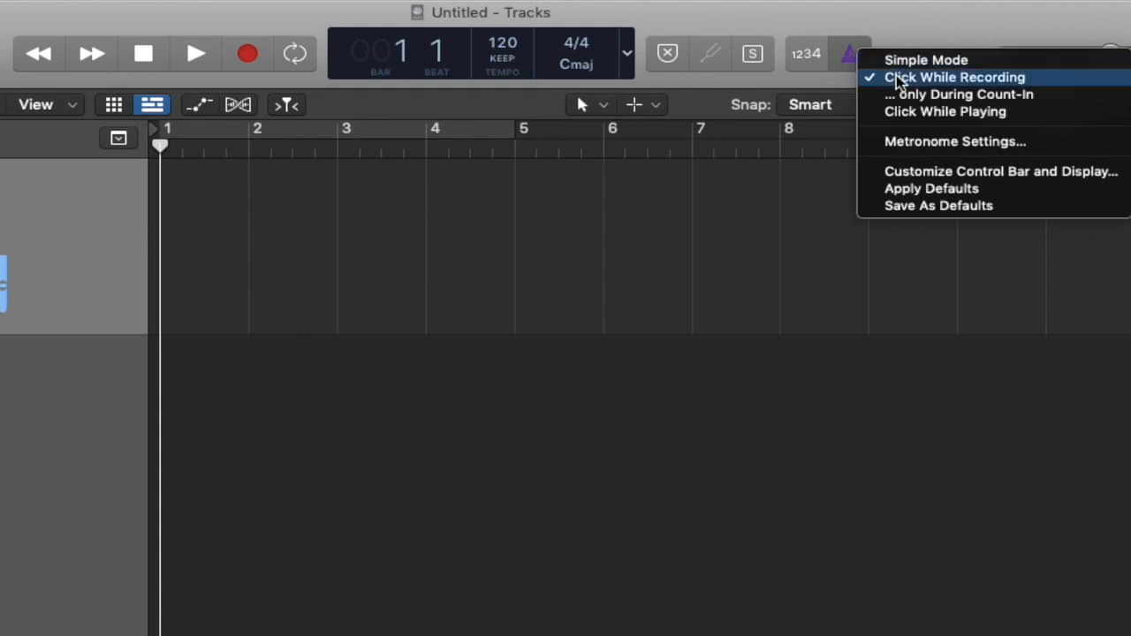
pyautogui.click(898, 78)
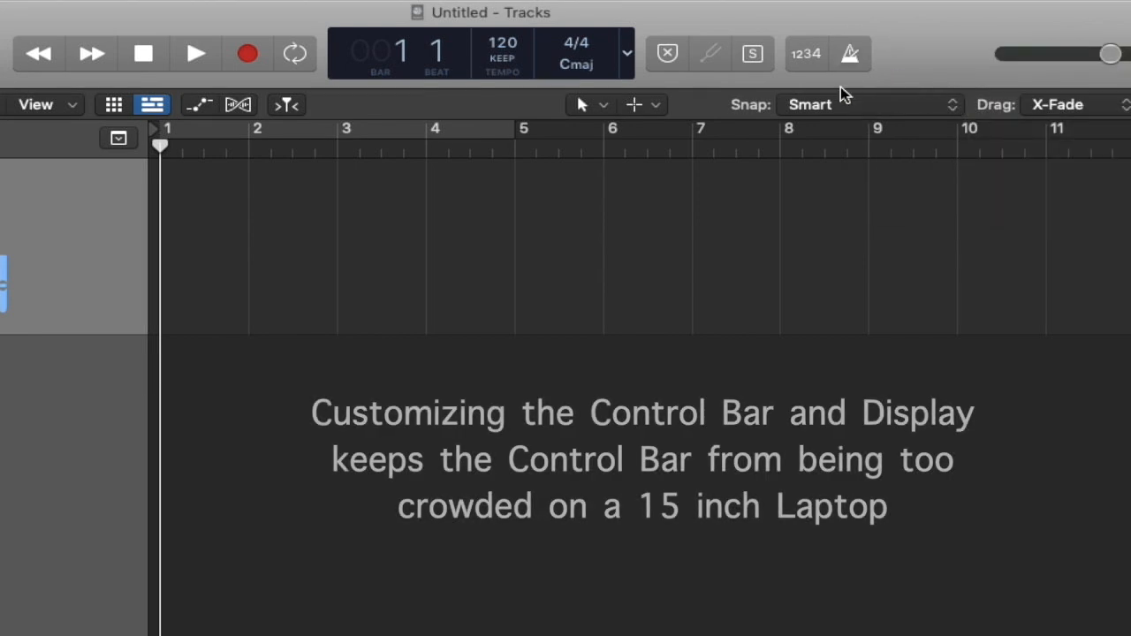
# - Customize the control bar with a Custom LCD without Performance Meter and Locators, adding Set Left/Right Locator by Playhead
pyautogui.click(630, 58)
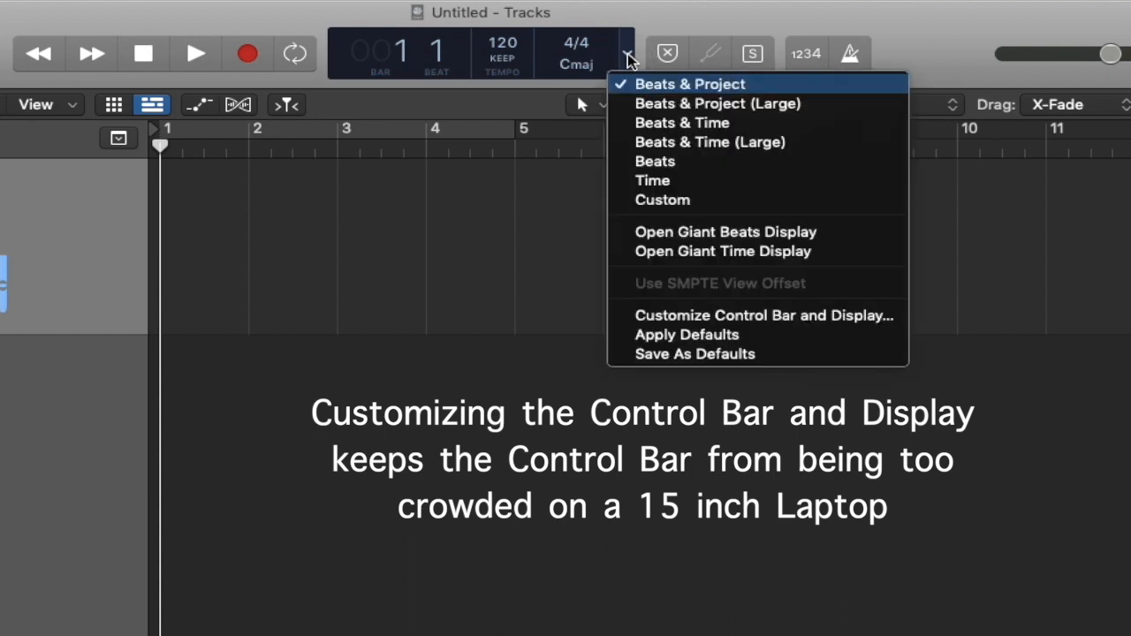
pyautogui.click(676, 203)
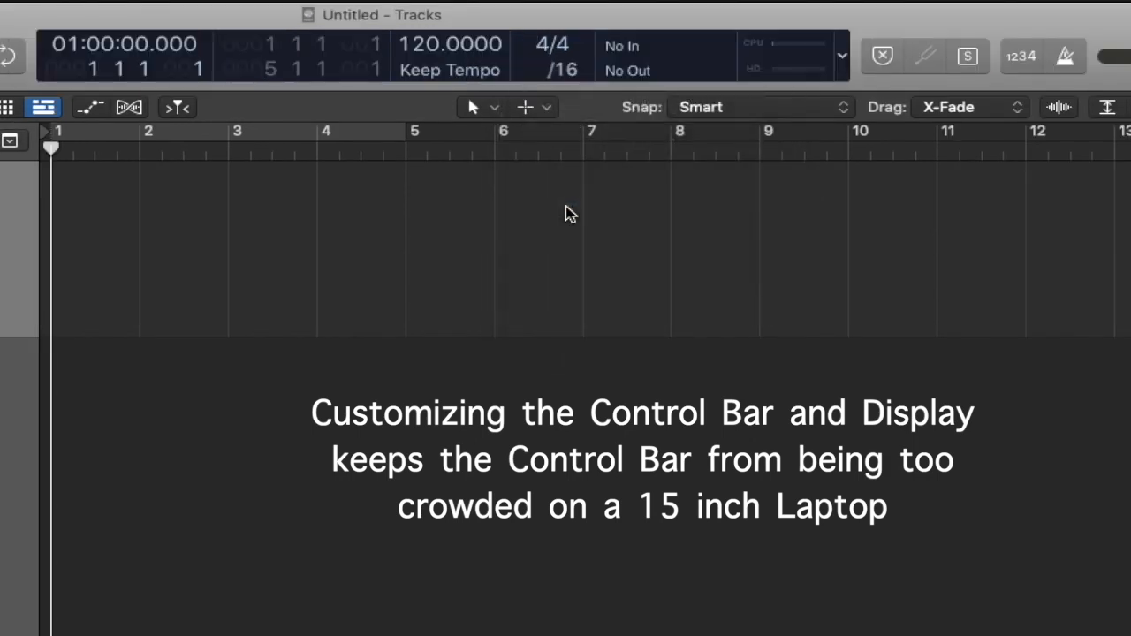
pyautogui.click(843, 58)
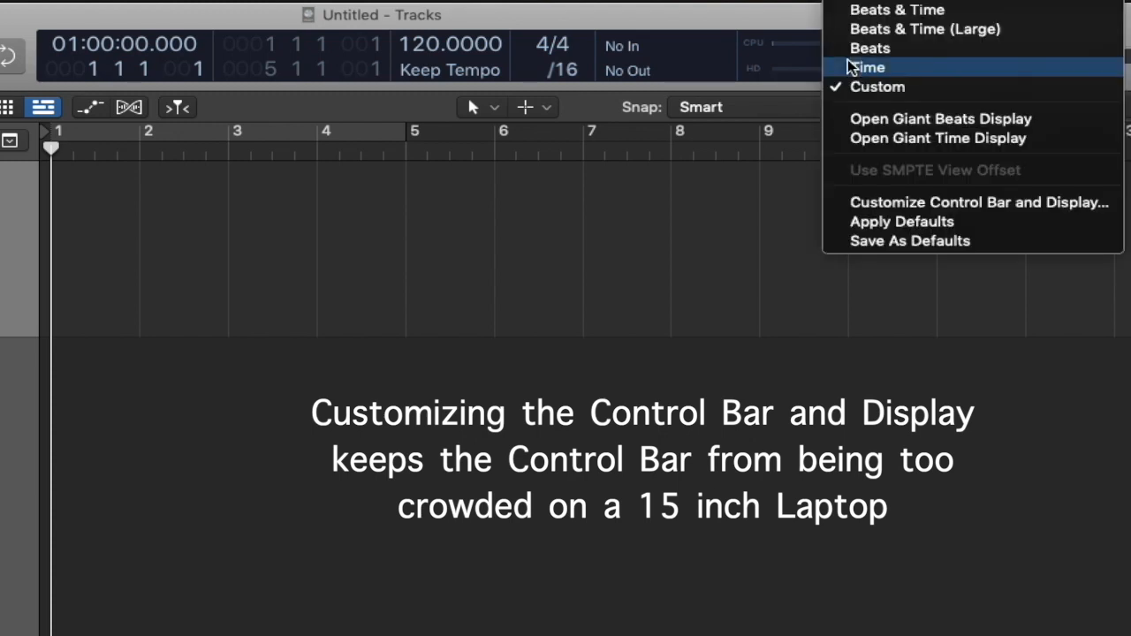
pyautogui.click(888, 205)
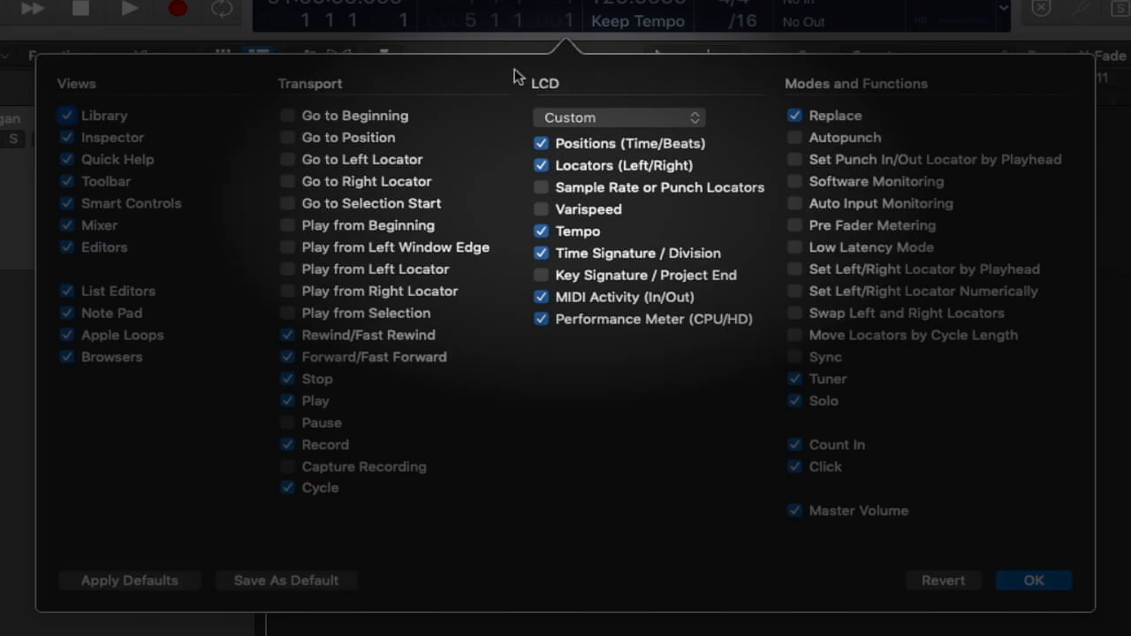
pyautogui.click(542, 320)
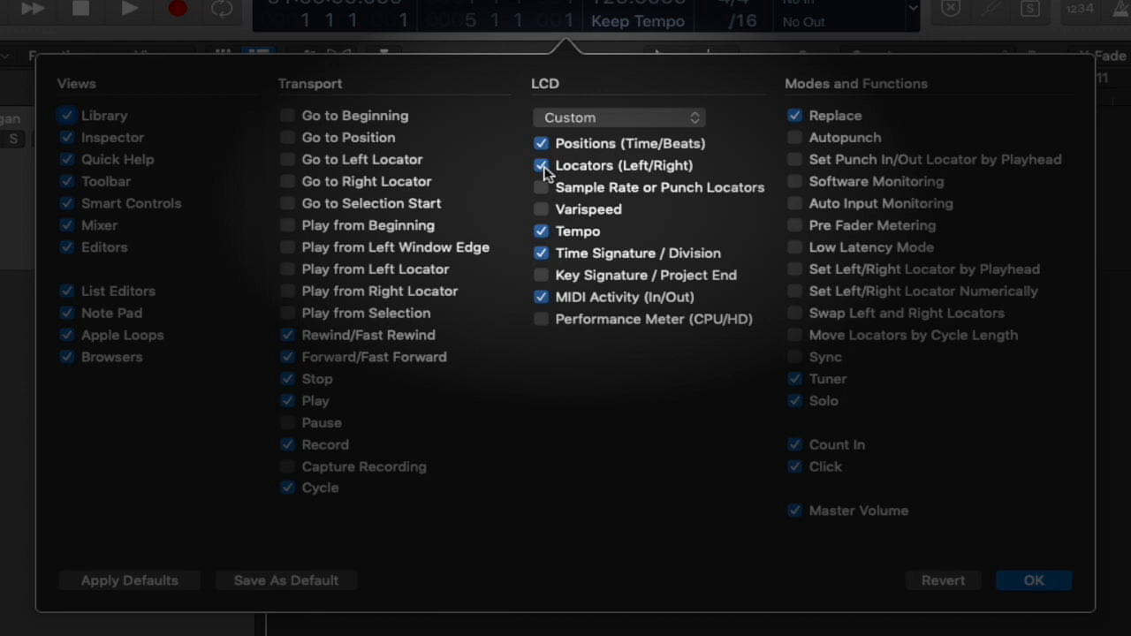
pyautogui.click(542, 165)
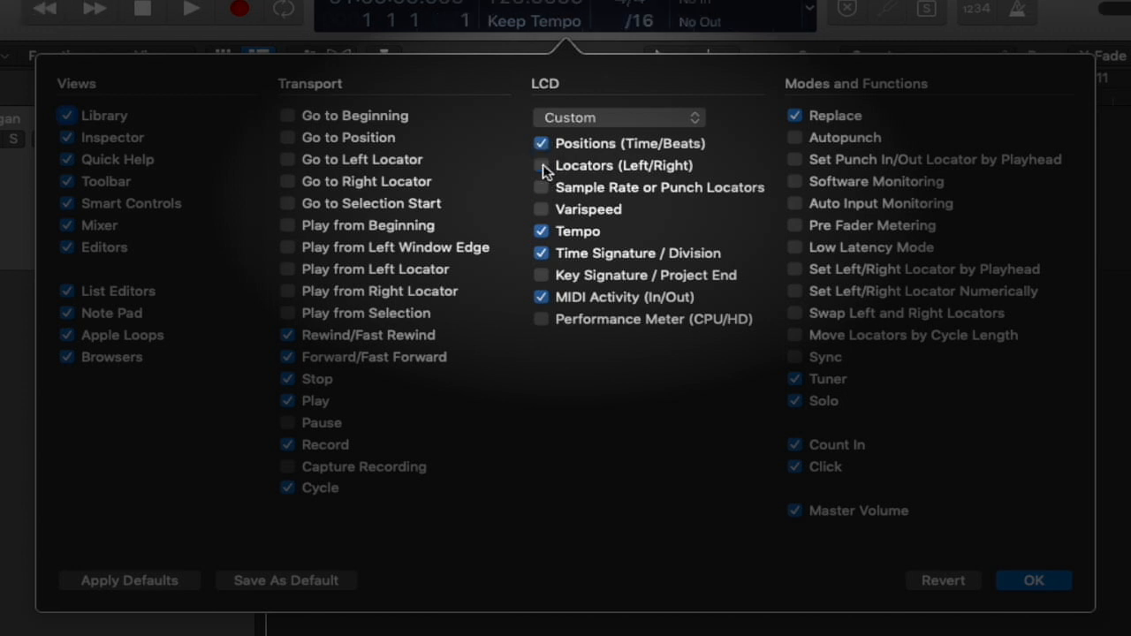
pyautogui.click(795, 270)
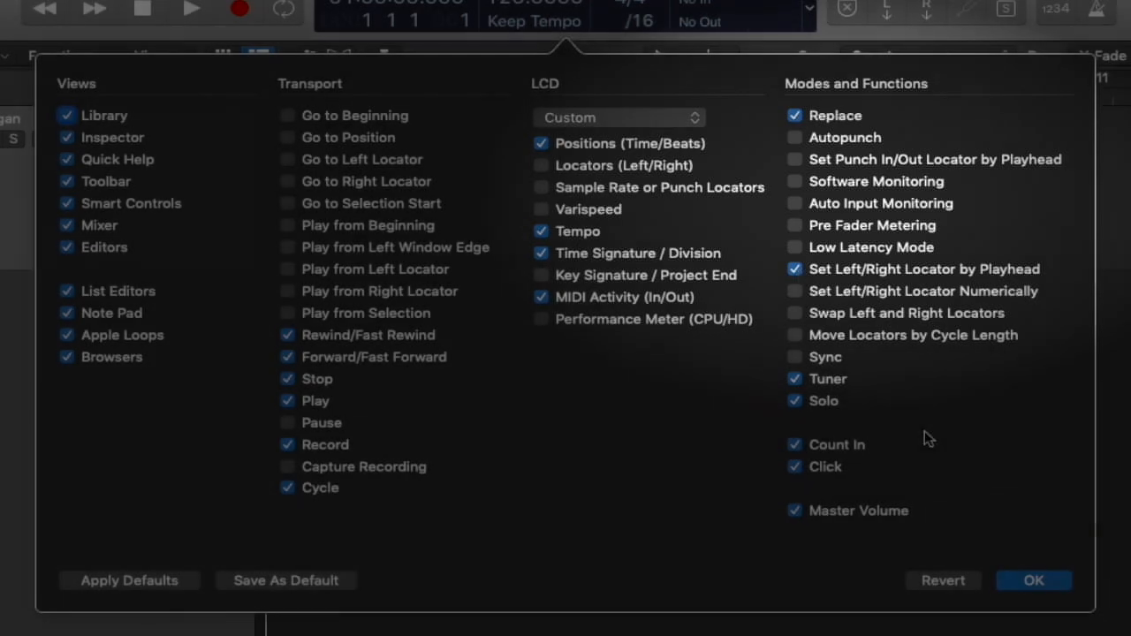
pyautogui.click(1032, 580)
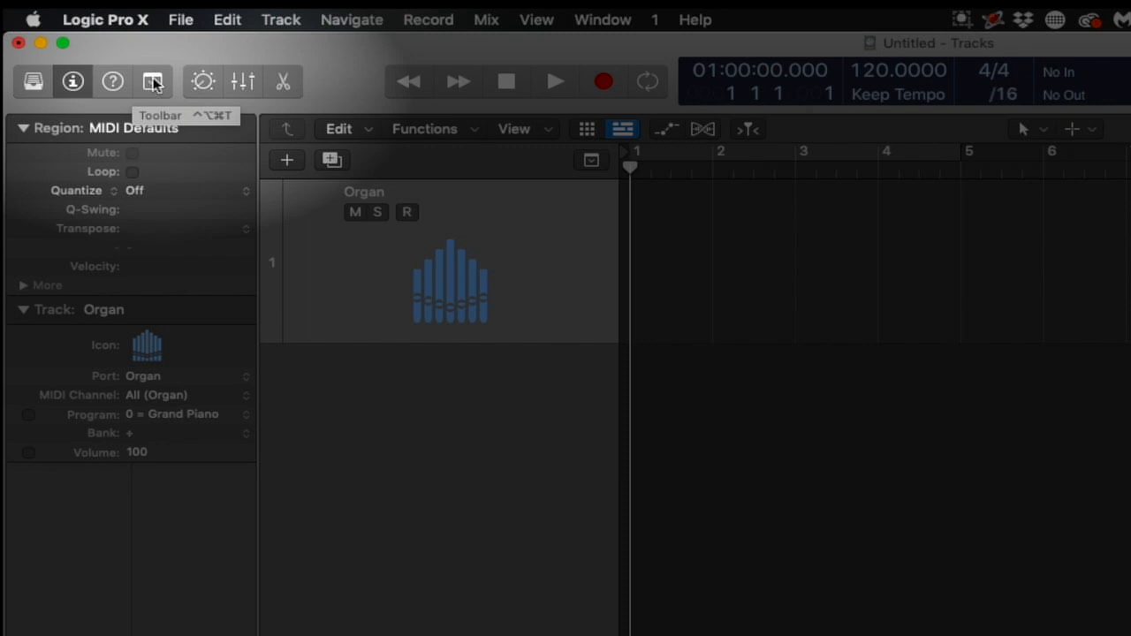
# - Show the toolbar, review its customization options and accept them
pyautogui.click(153, 82)
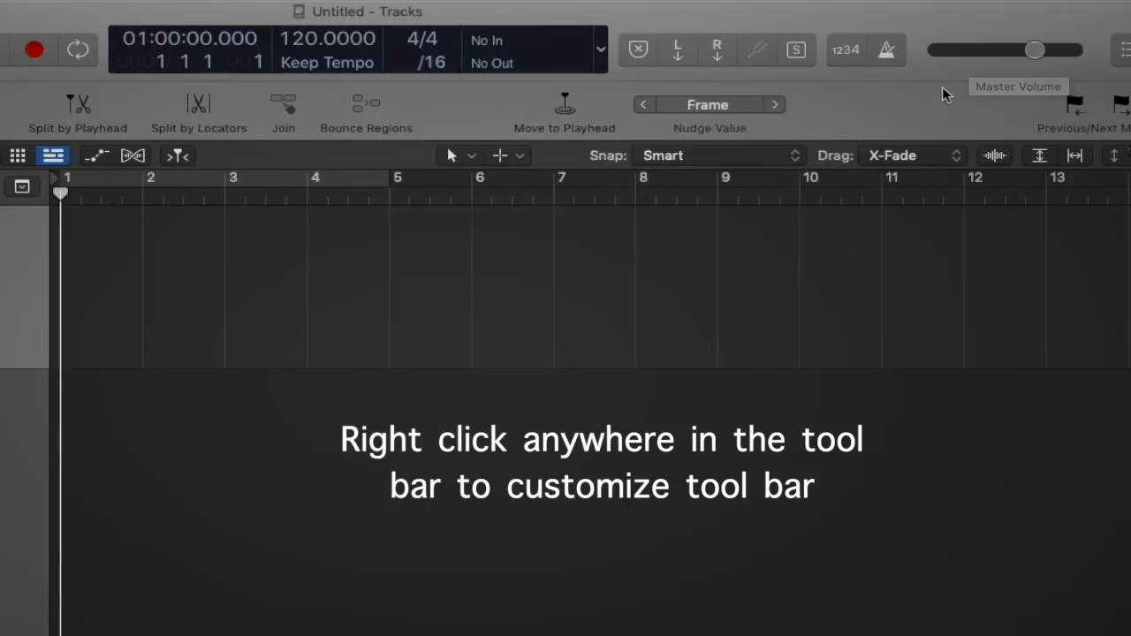
pyautogui.rightClick(897, 113)
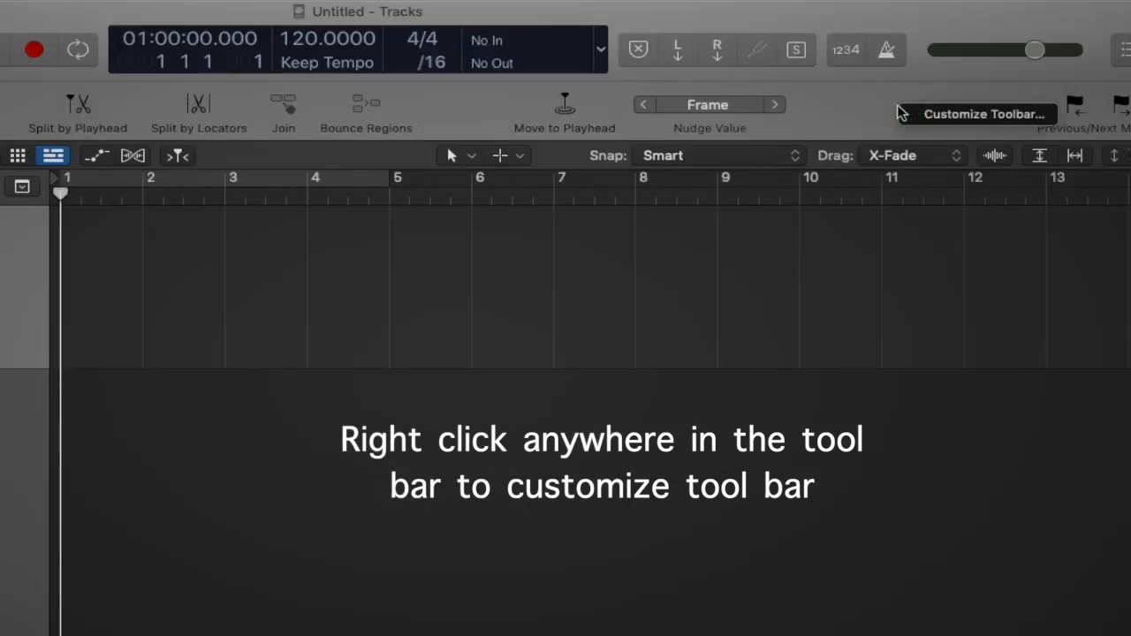
pyautogui.click(924, 117)
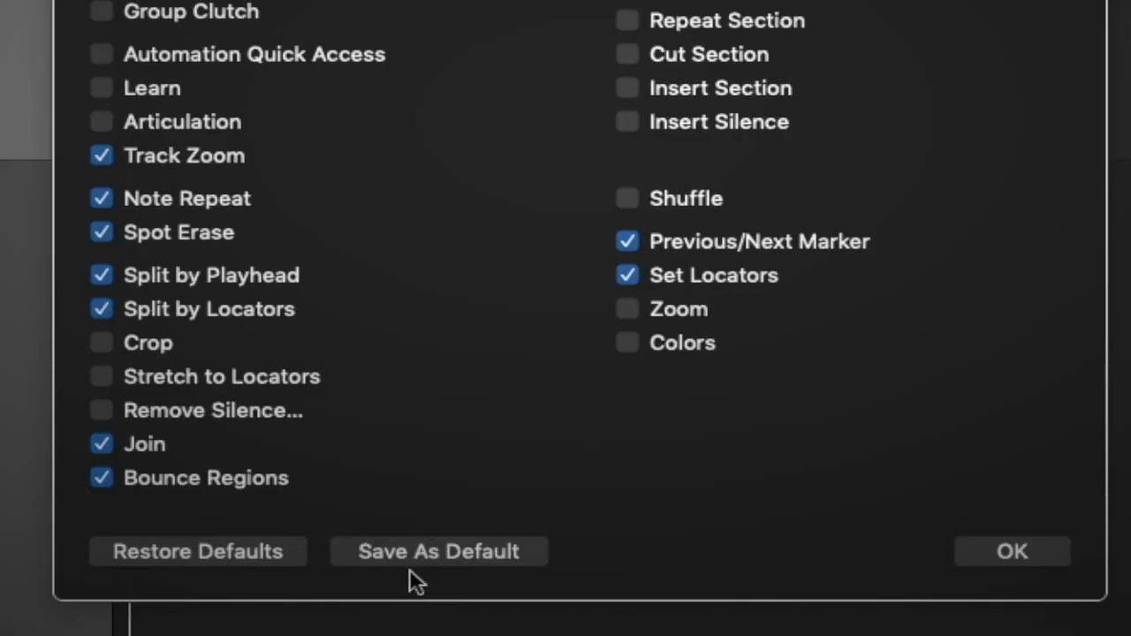
pyautogui.click(871, 579)
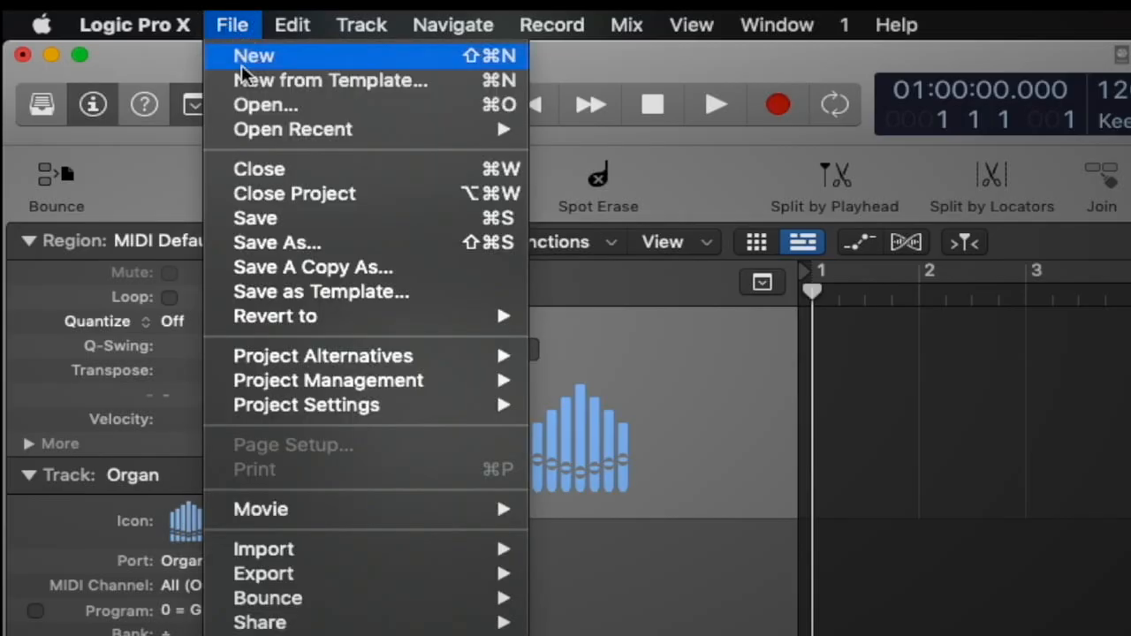
# - Save the project as a template named MIDI Recording in the Project Templates folder of Audio Music Apps
pyautogui.click(300, 291)
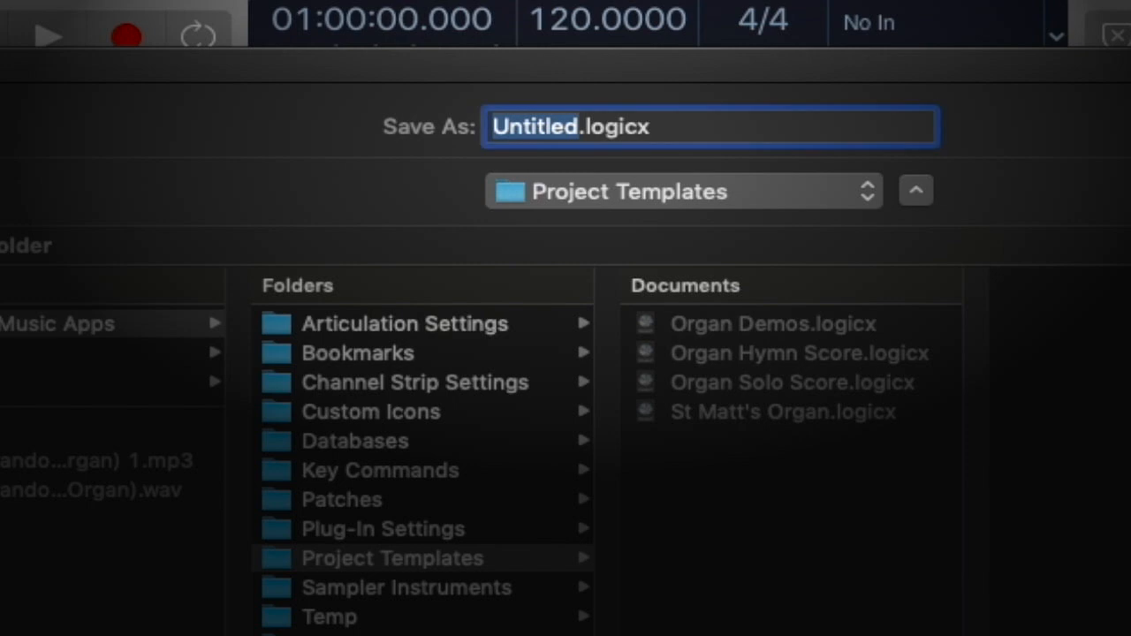
pyautogui.write('MIDI ')
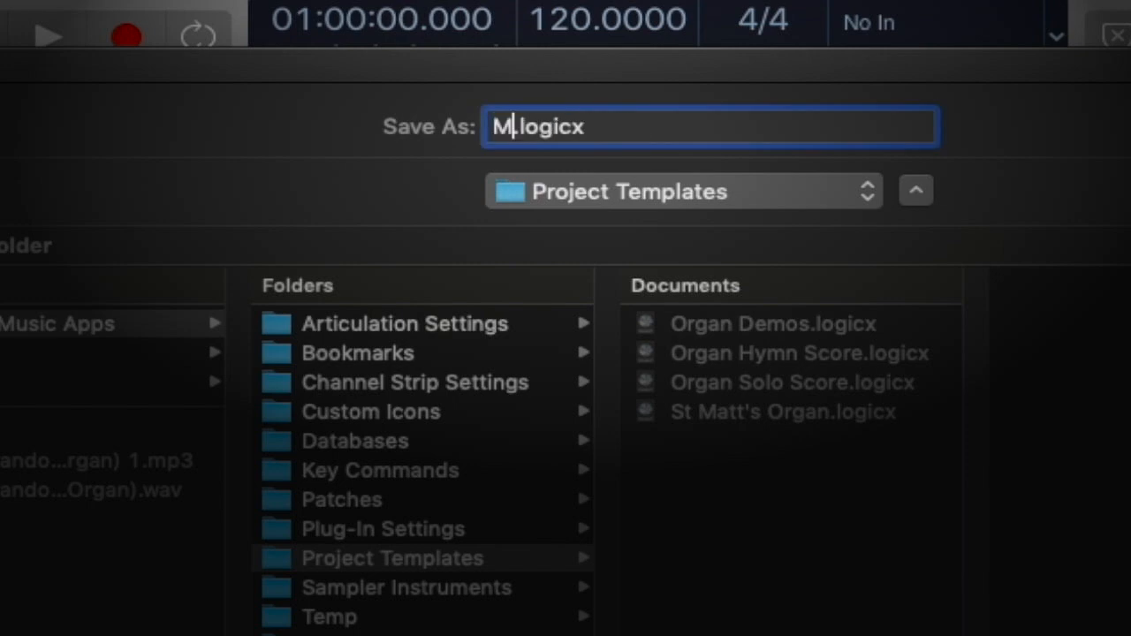
pyautogui.write('Recording')
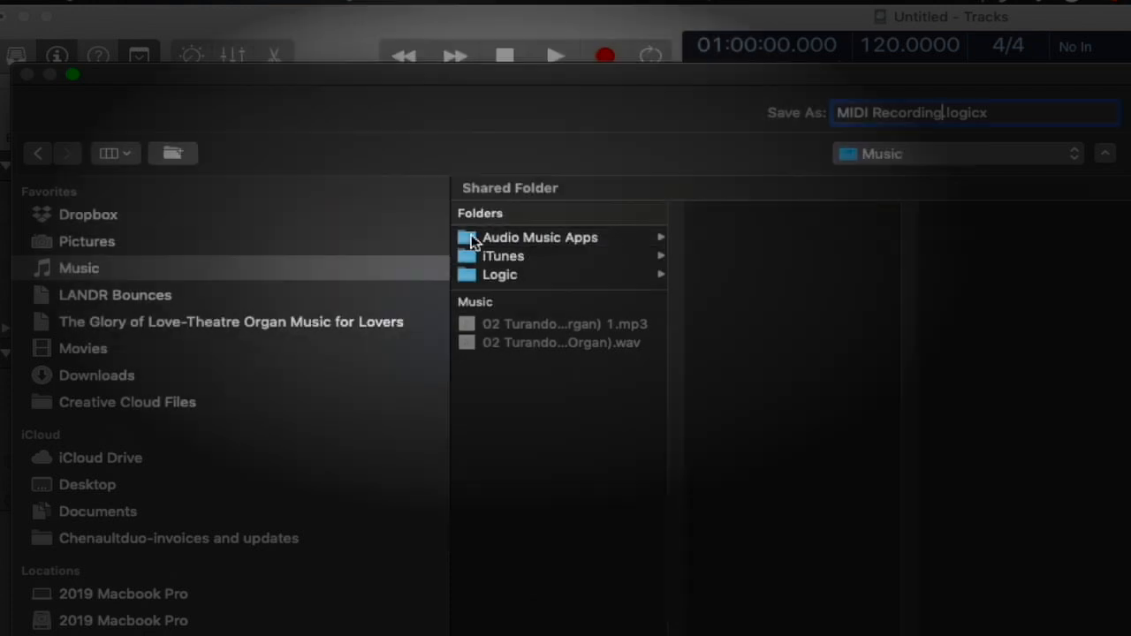
pyautogui.click(471, 238)
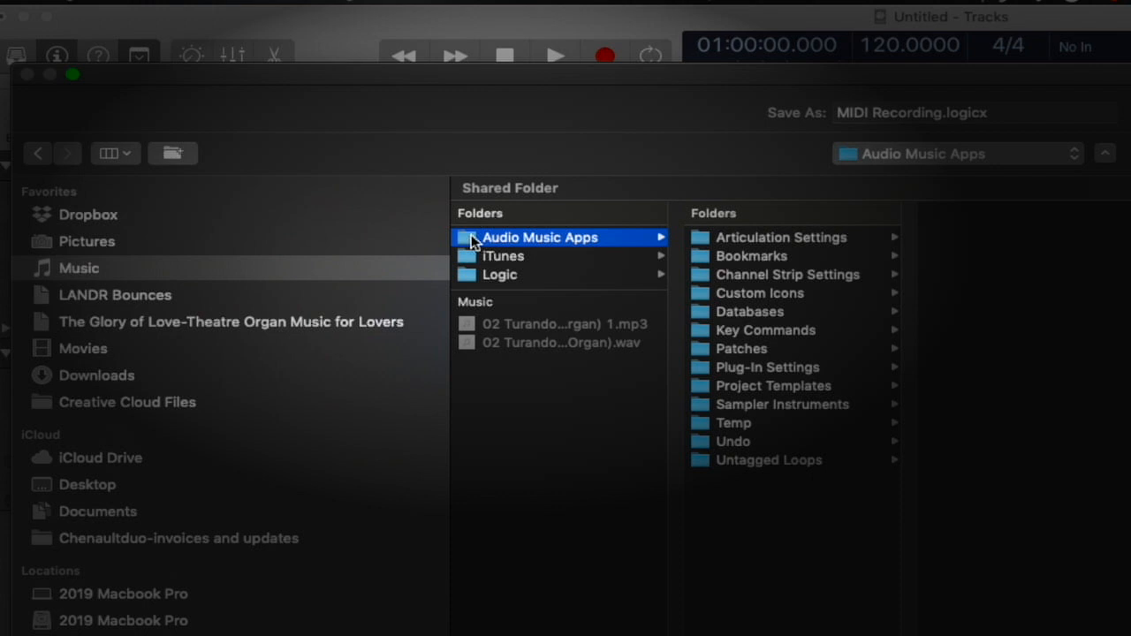
pyautogui.click(81, 269)
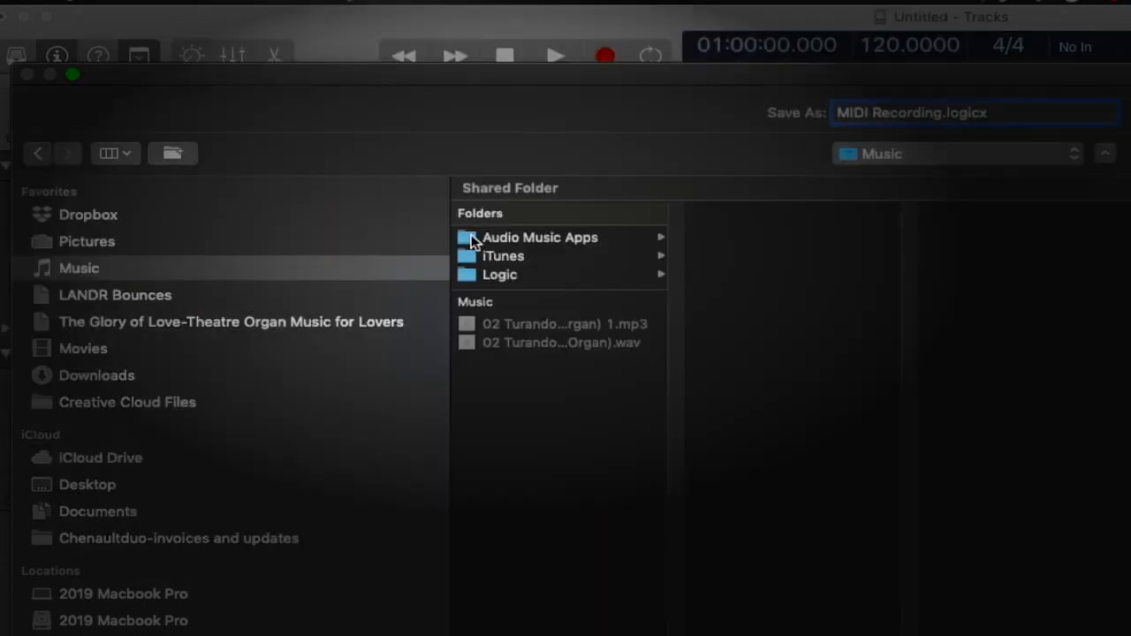
pyautogui.click(473, 241)
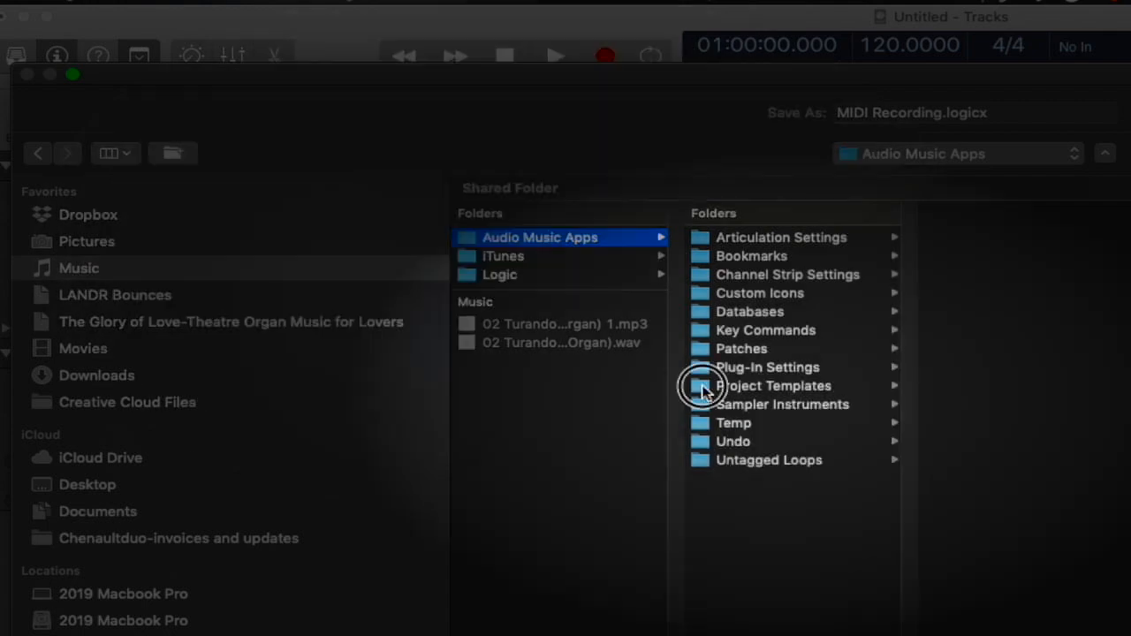
pyautogui.click(702, 388)
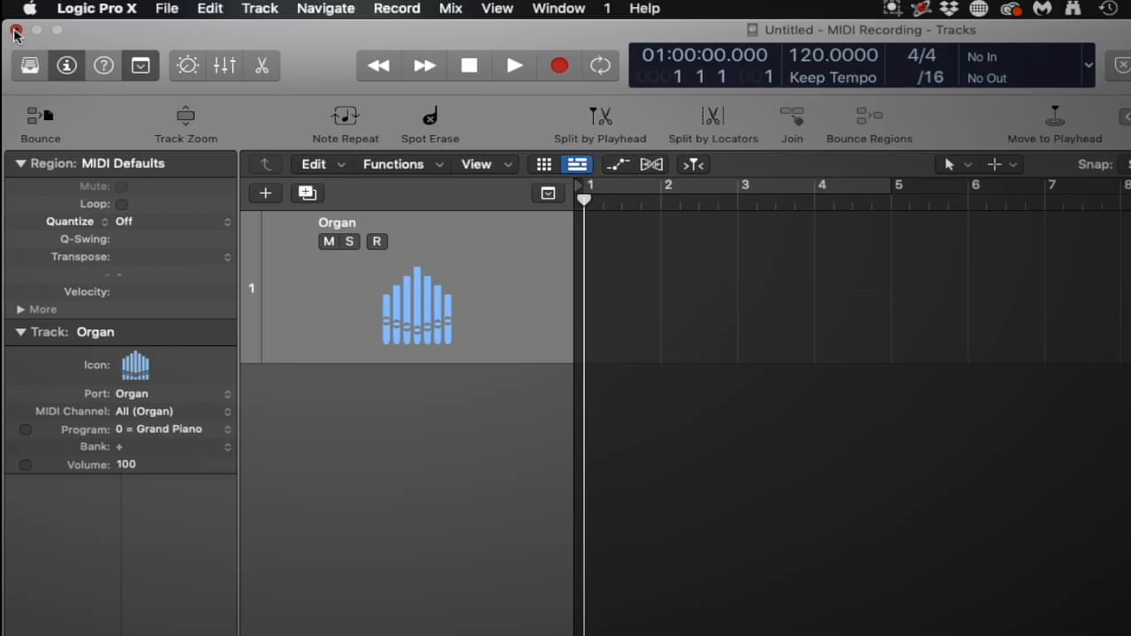
# - Close the untitled project without saving it and choose the MIDI Recording template for a new project
pyautogui.click(95, 72)
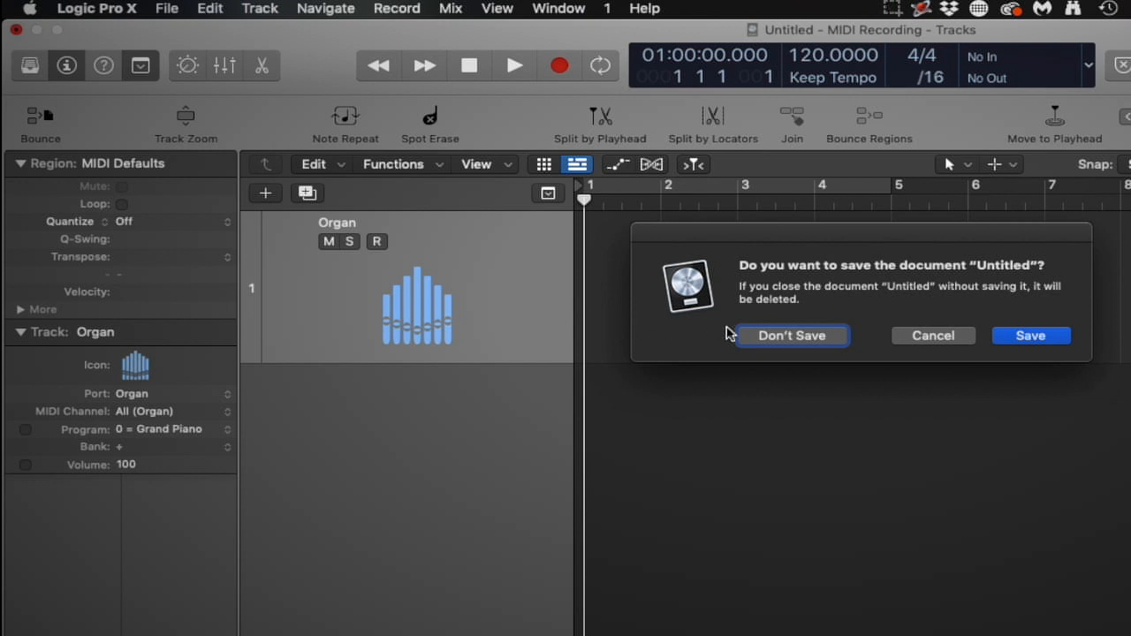
pyautogui.click(768, 336)
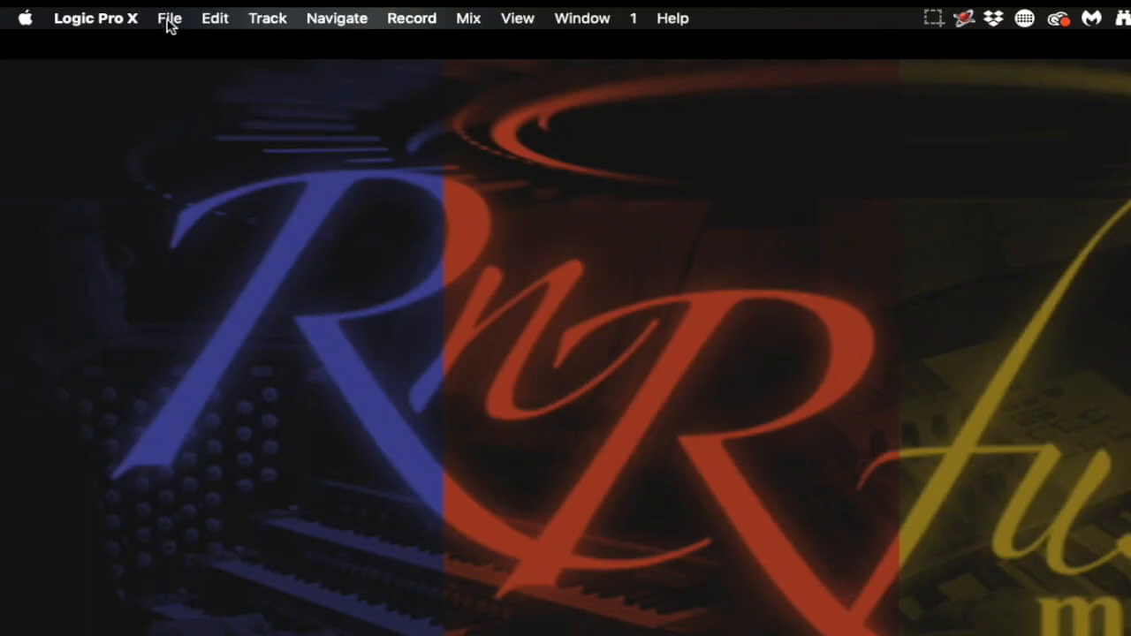
pyautogui.click(167, 21)
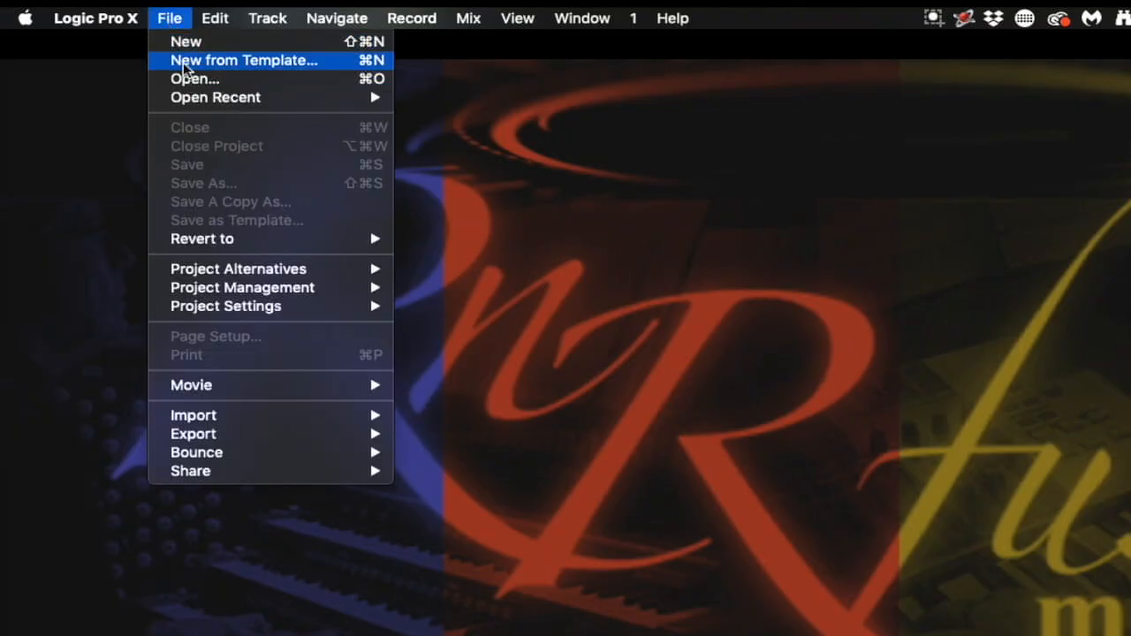
pyautogui.click(183, 62)
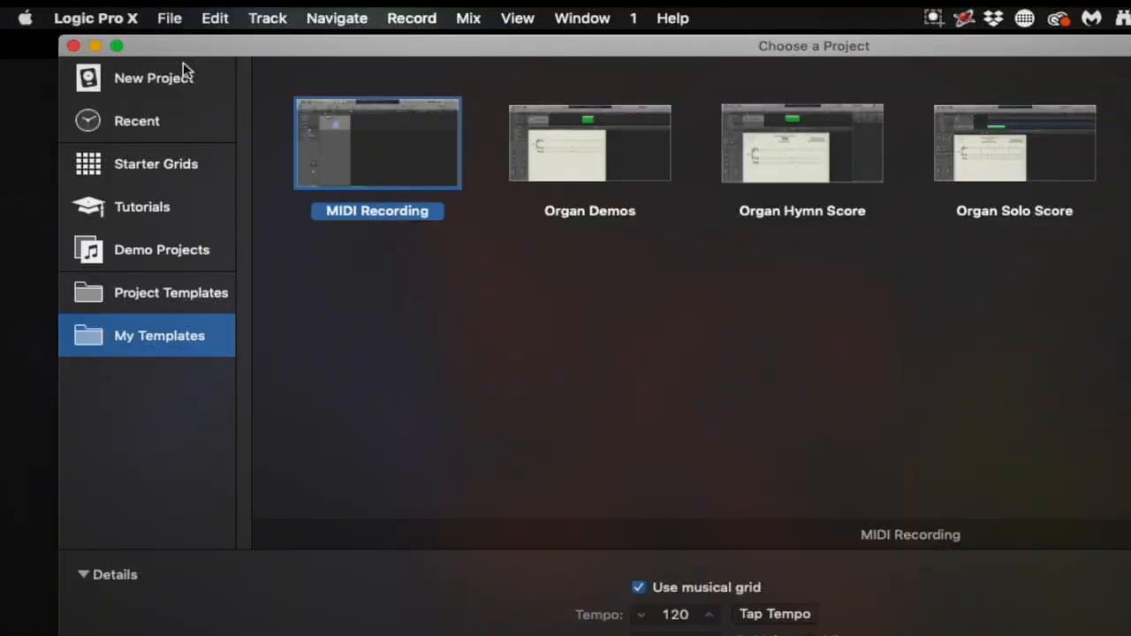
pyautogui.click(379, 143)
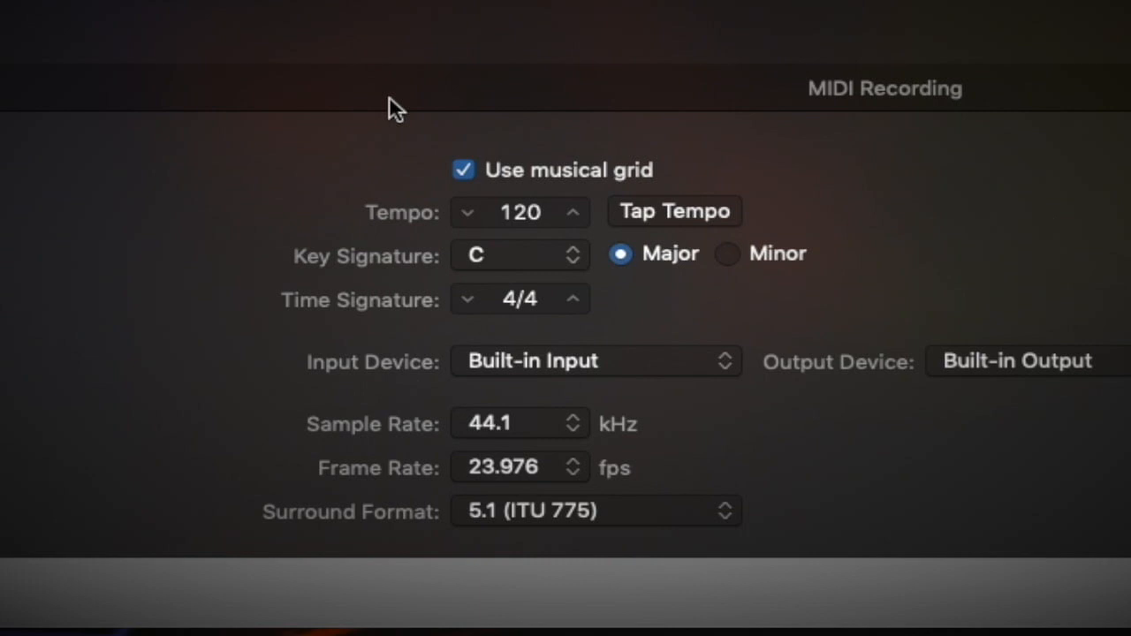
# - Set the new project's tempo to 80 and frame rate to 29.97 fps, and create it
pyautogui.click(467, 213)
pyautogui.click(468, 213)
pyautogui.click(468, 213)
pyautogui.click(469, 213)
pyautogui.click(469, 213)
pyautogui.click(469, 213)
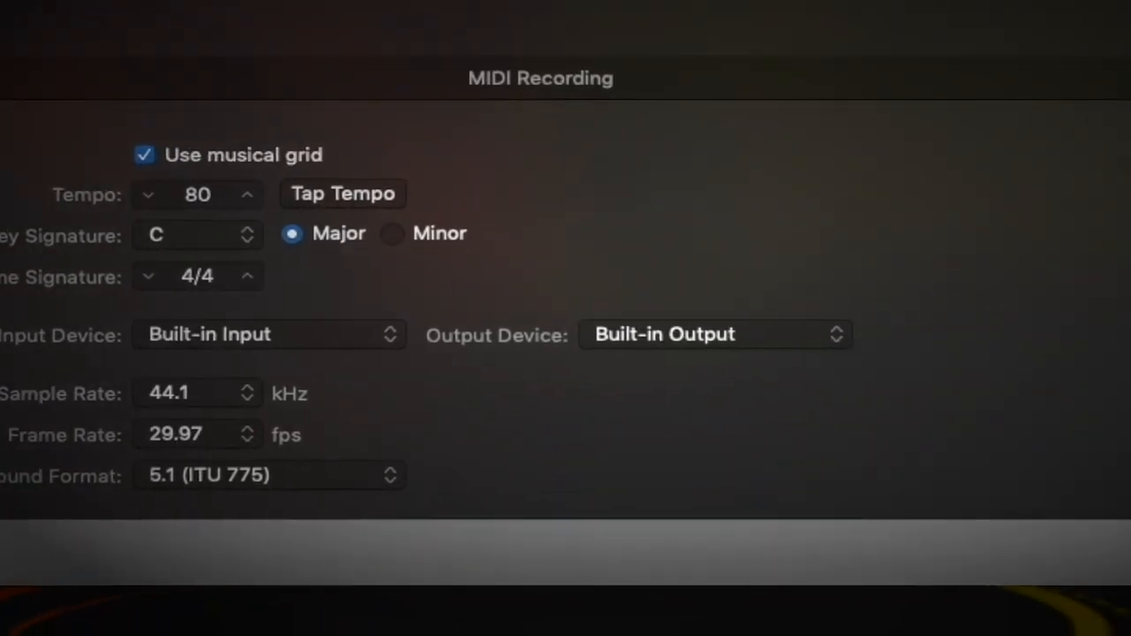
pyautogui.click(1007, 521)
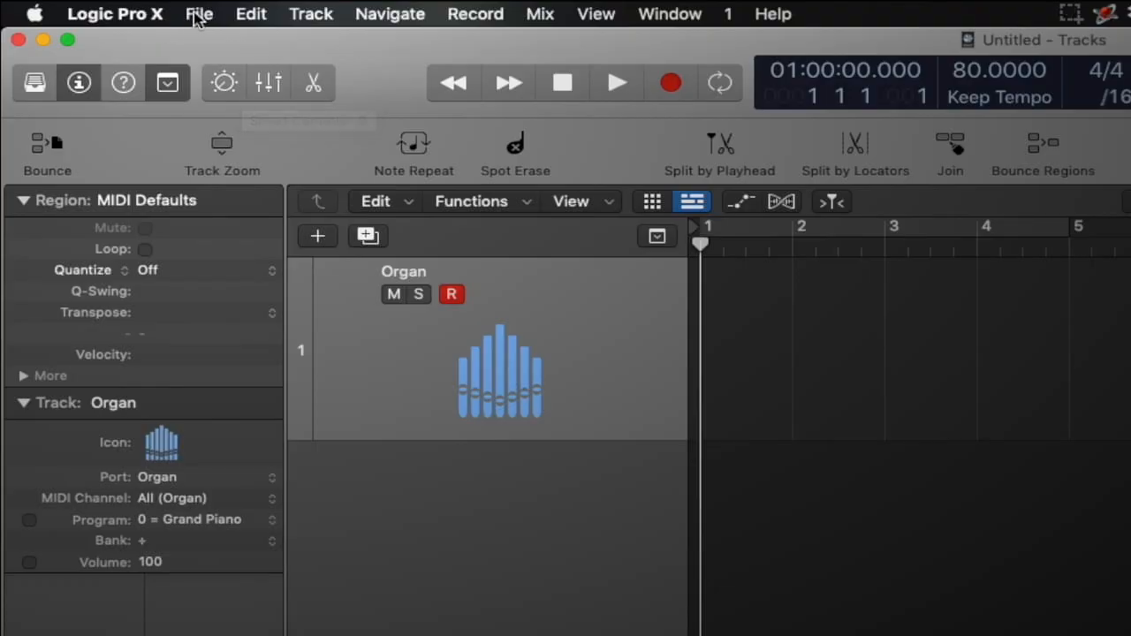
# - Save the new project as MIDI Recording Demo 1 in the Logic folder inside Music
pyautogui.click(198, 14)
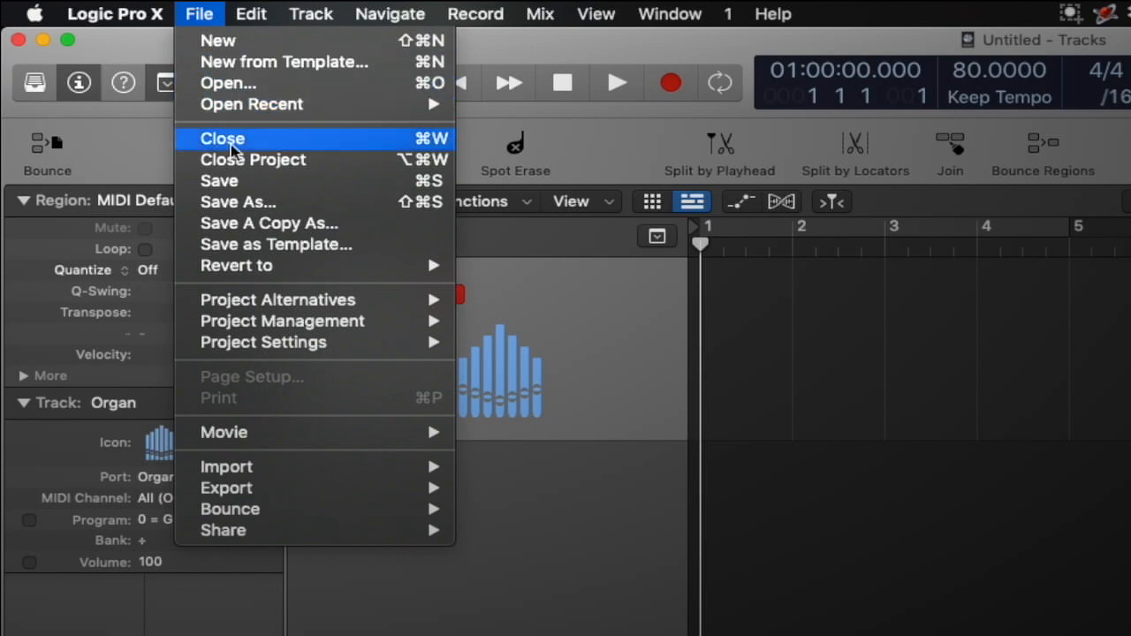
pyautogui.click(244, 203)
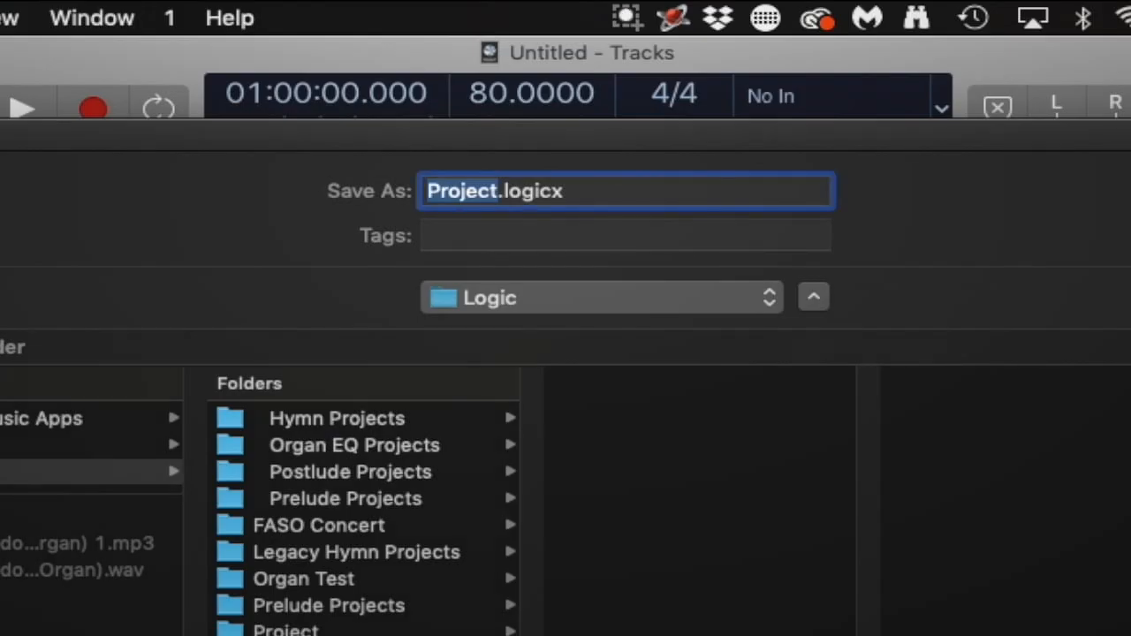
pyautogui.write('MIDI')
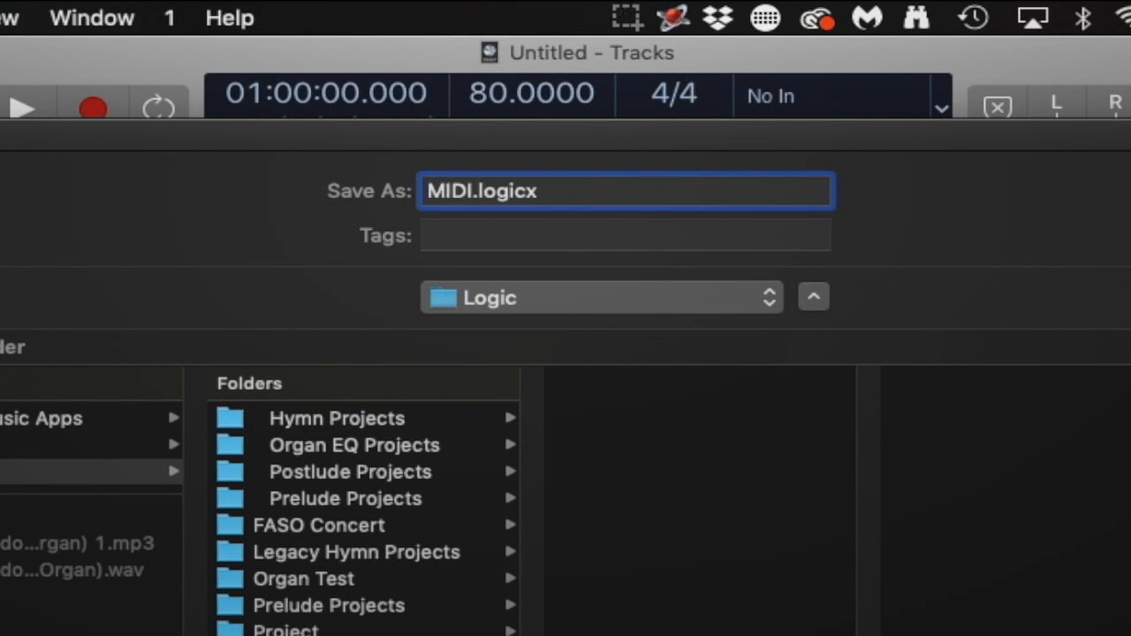
pyautogui.write(' R')
pyautogui.write('ecording Dem')
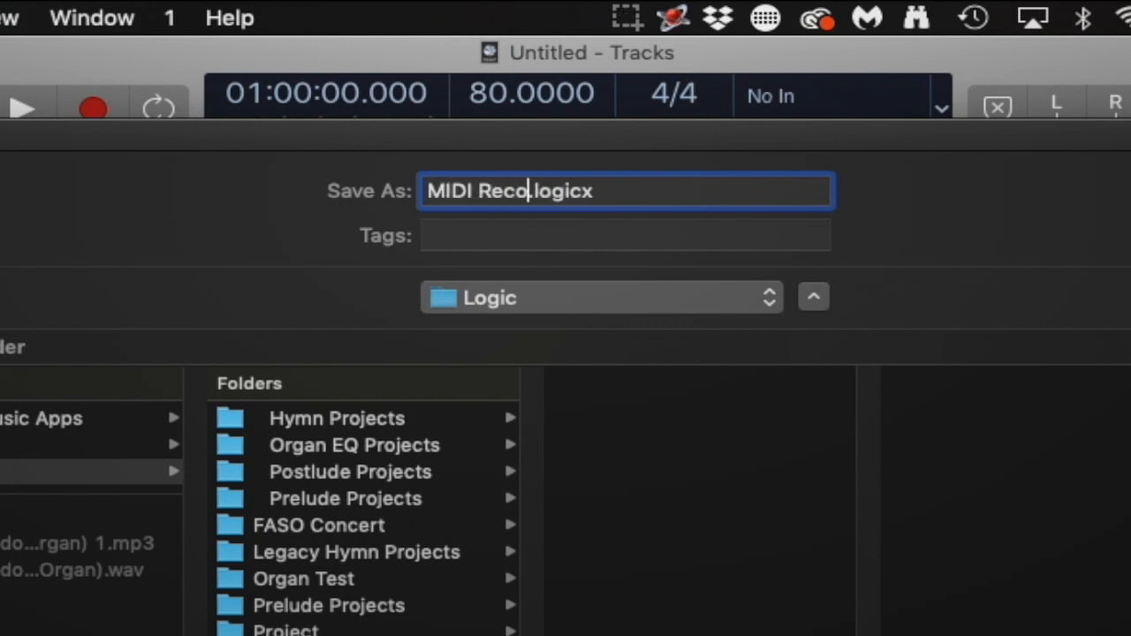
pyautogui.write('o 1')
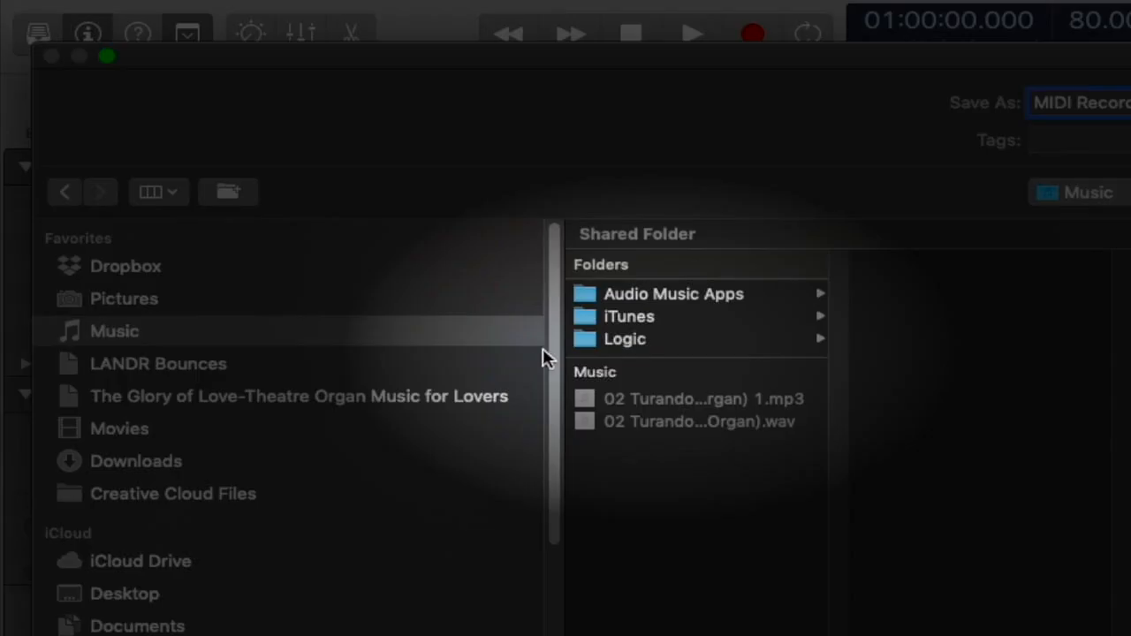
pyautogui.click(597, 341)
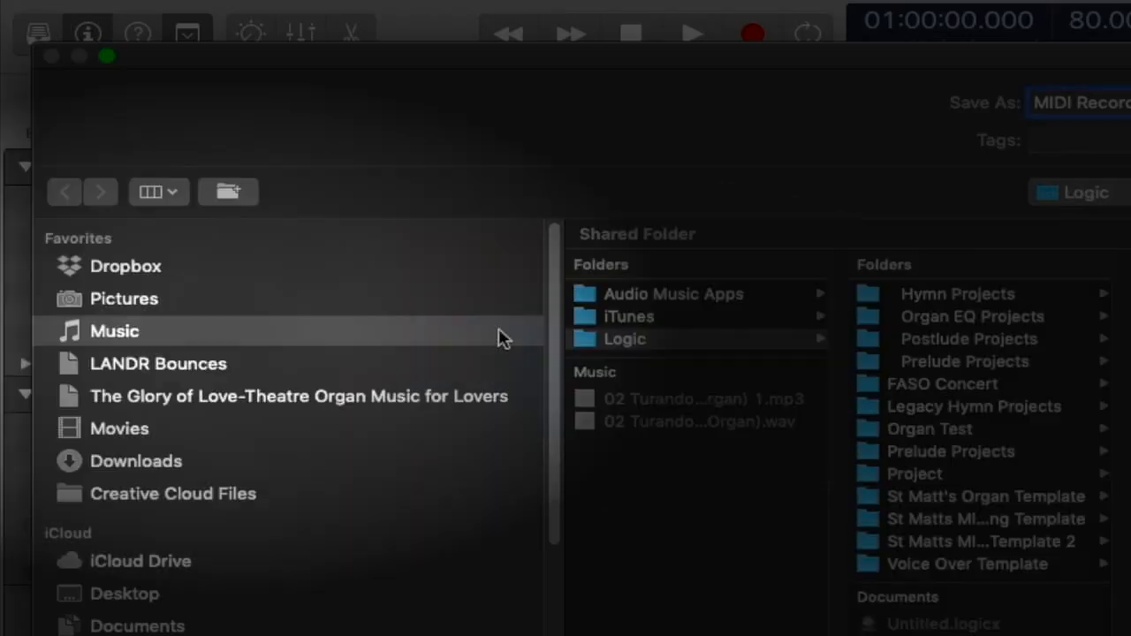
pyautogui.click(494, 335)
pyautogui.click(597, 343)
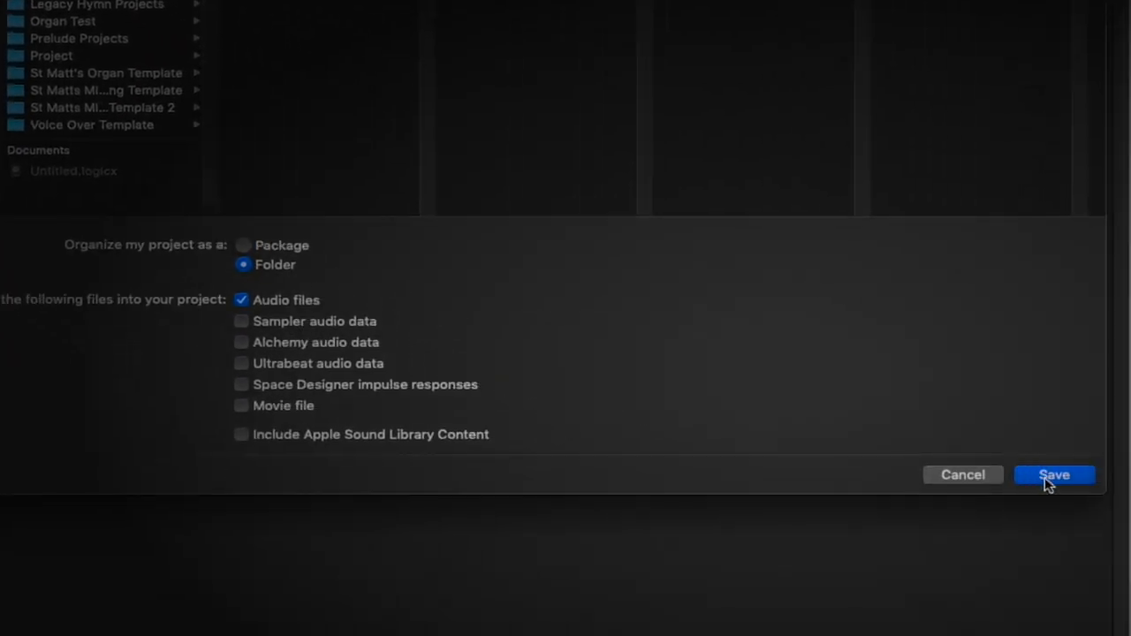
pyautogui.click(1047, 479)
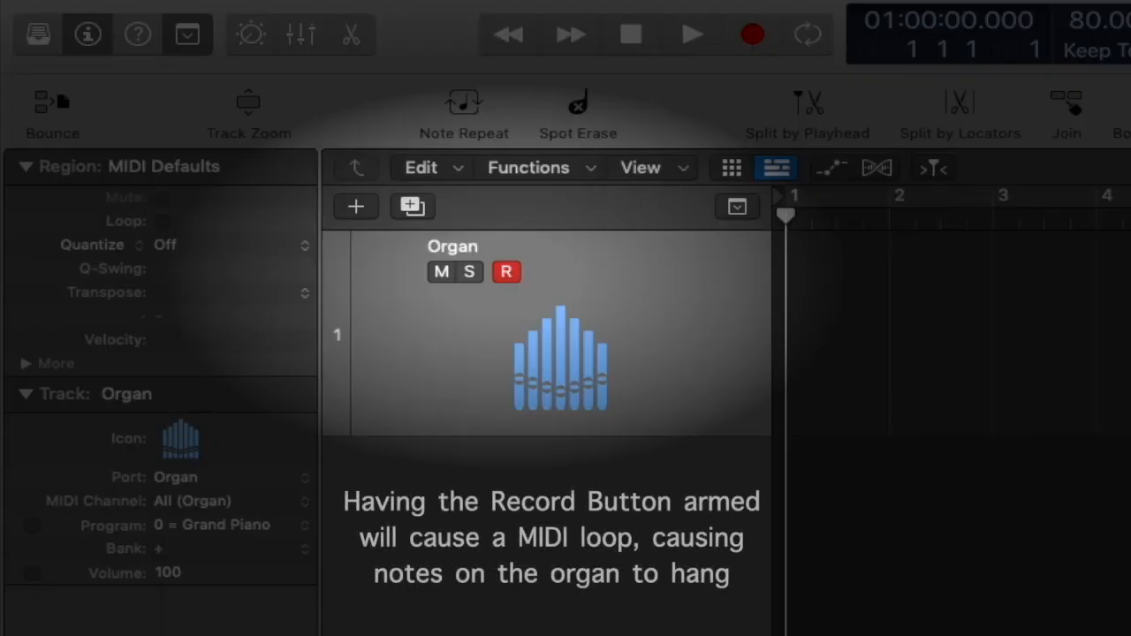
# - Disarm recording on the Organ track
pyautogui.click(508, 273)
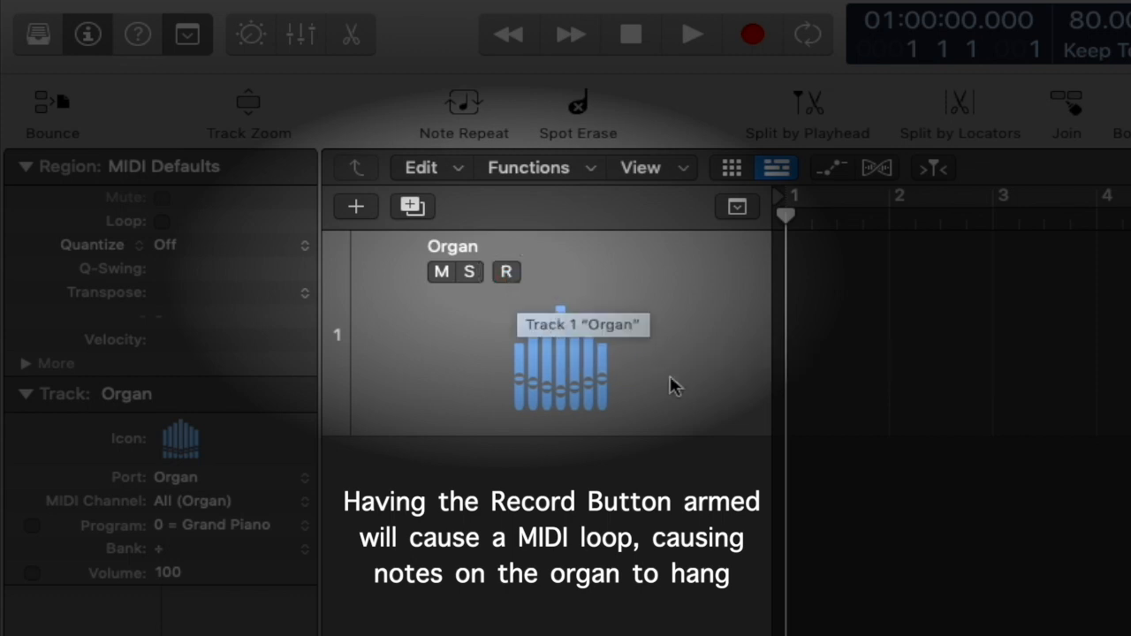